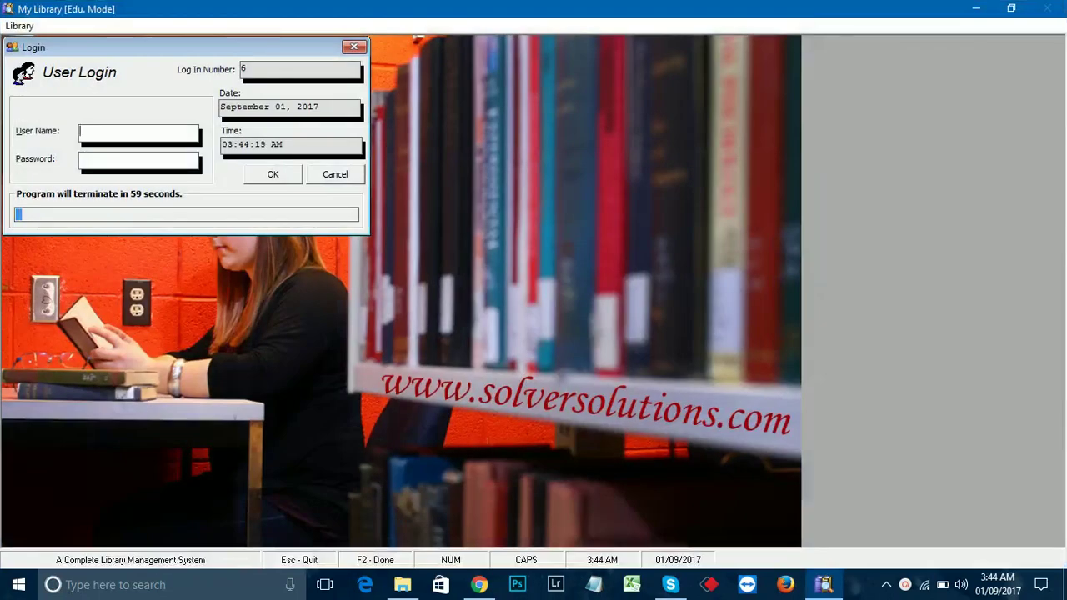
# Step: Enter the user name and password in the Login dialog to reach the main dashboard
pyautogui.write('1')
pyautogui.press('Tab')
pyautogui.write('1')
pyautogui.press('Tab')
pyautogui.press('Return')
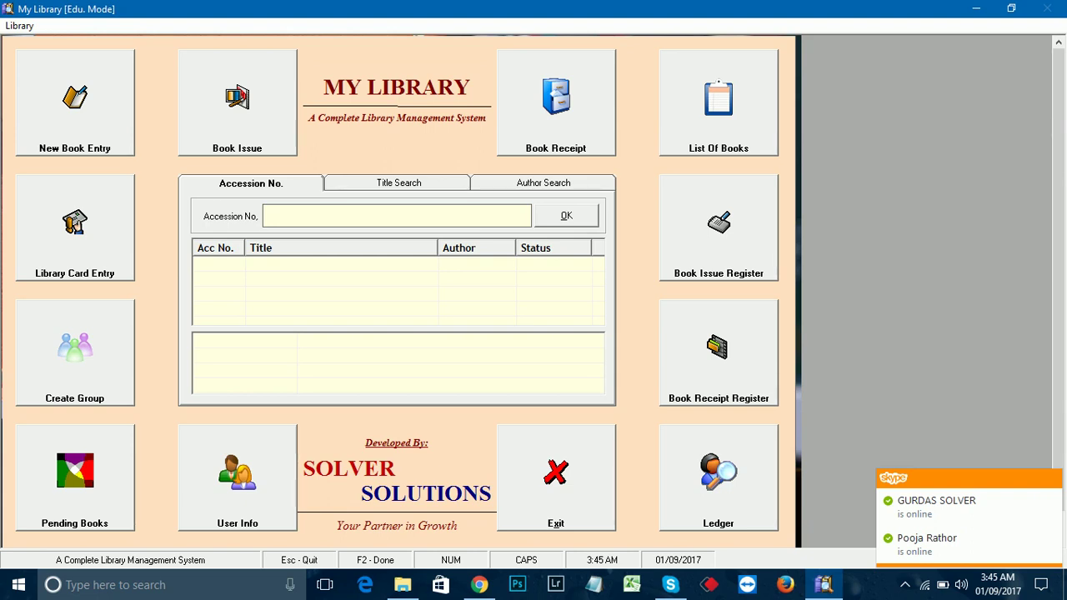
# Step: Start a new book record in the Book Entry Form with accession number 101
pyautogui.press('Return')
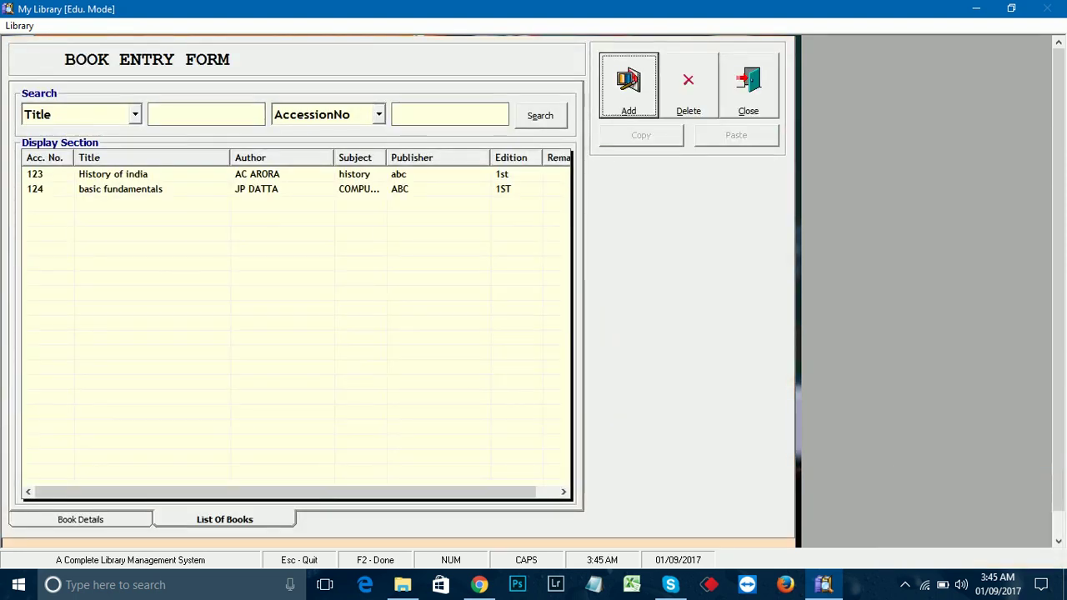
pyautogui.press('Return')
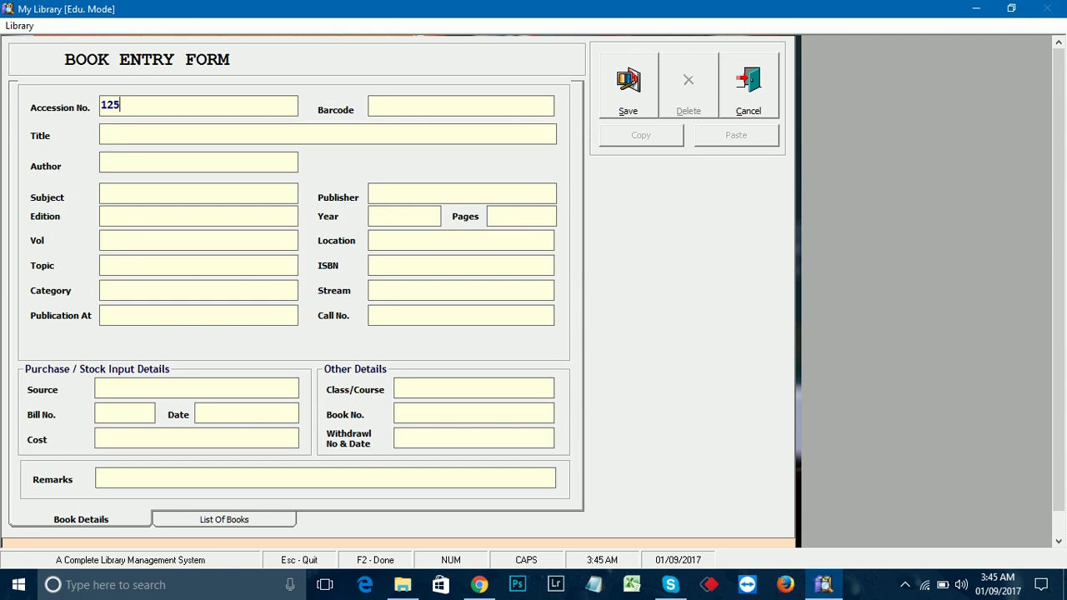
pyautogui.press('BackSpace')
pyautogui.press('BackSpace')
pyautogui.press('BackSpace')
pyautogui.write('101')
pyautogui.press('Return')
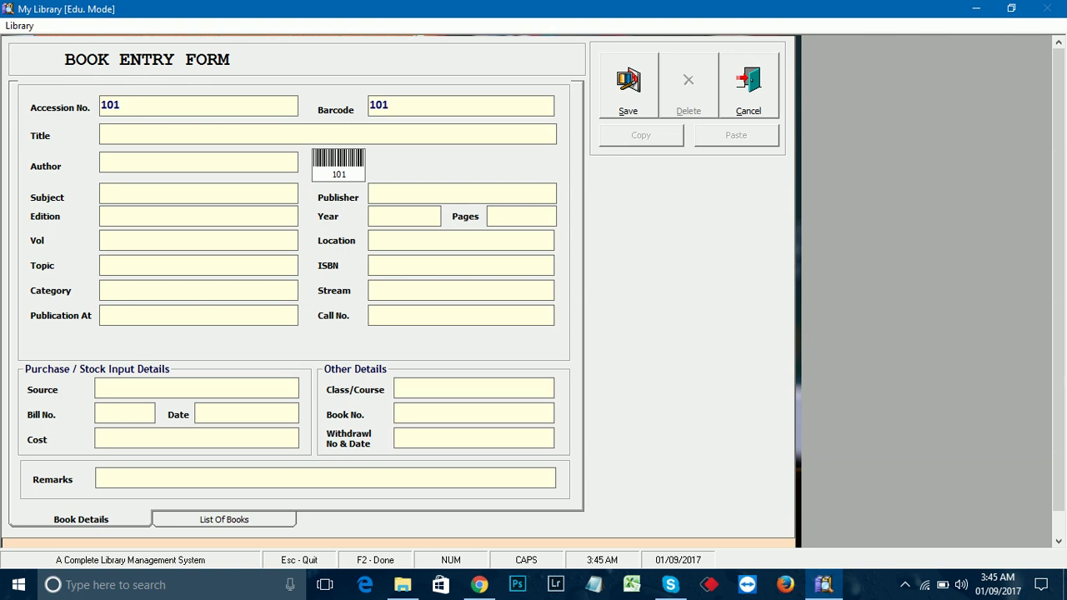
# Step: Enter title U CAN WIN, author SHIV KHERA and subject POSITIVE ATTITUDE
pyautogui.click(101, 135)
pyautogui.write('U CAN WIN')
pyautogui.press('Return')
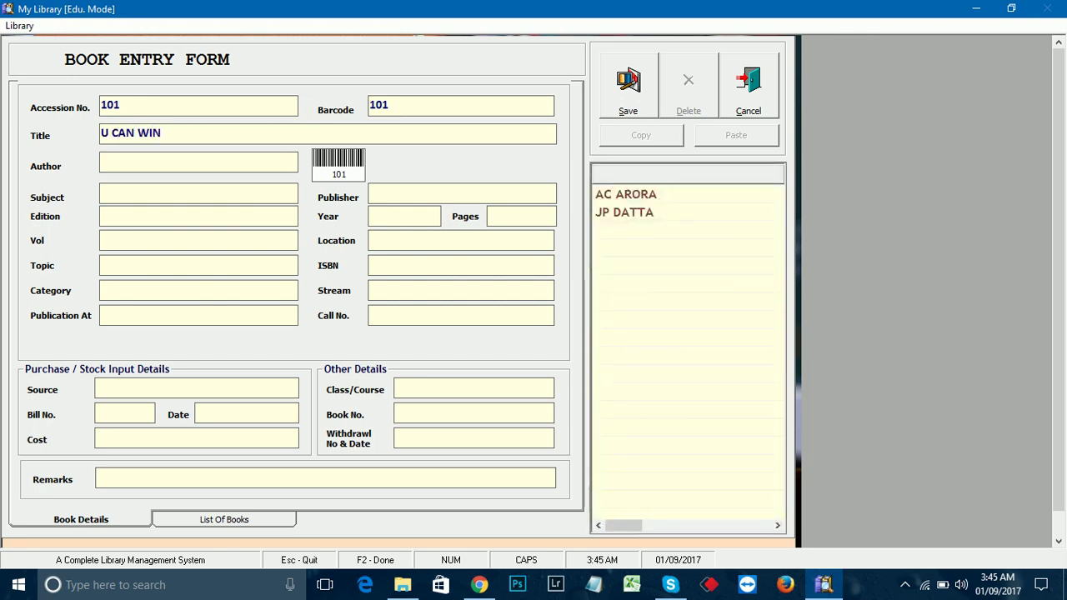
pyautogui.write('SH')
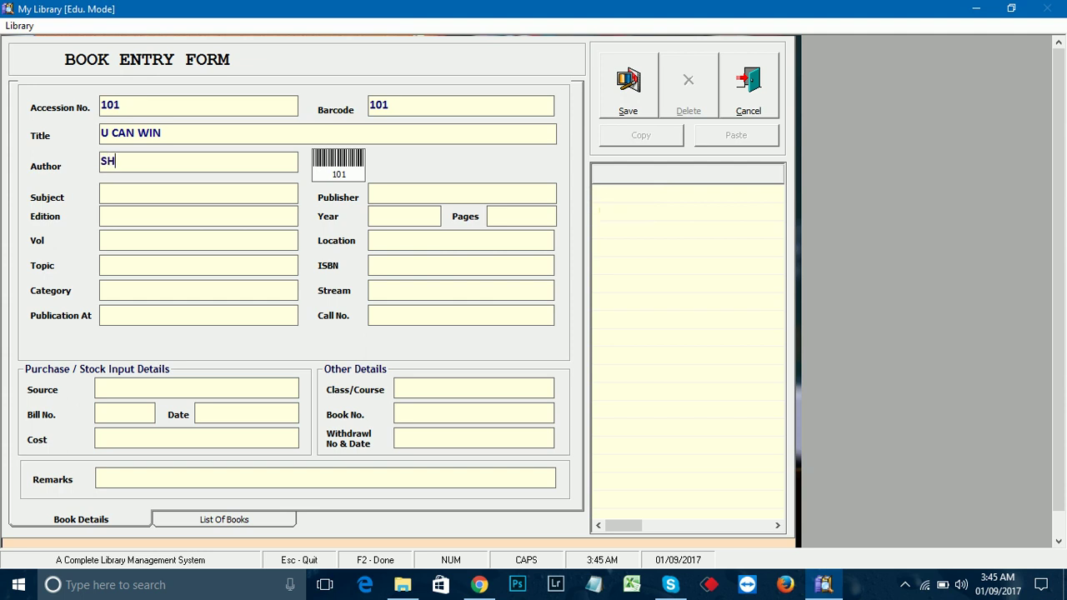
pyautogui.write('IV KHERA')
pyautogui.press('Return')
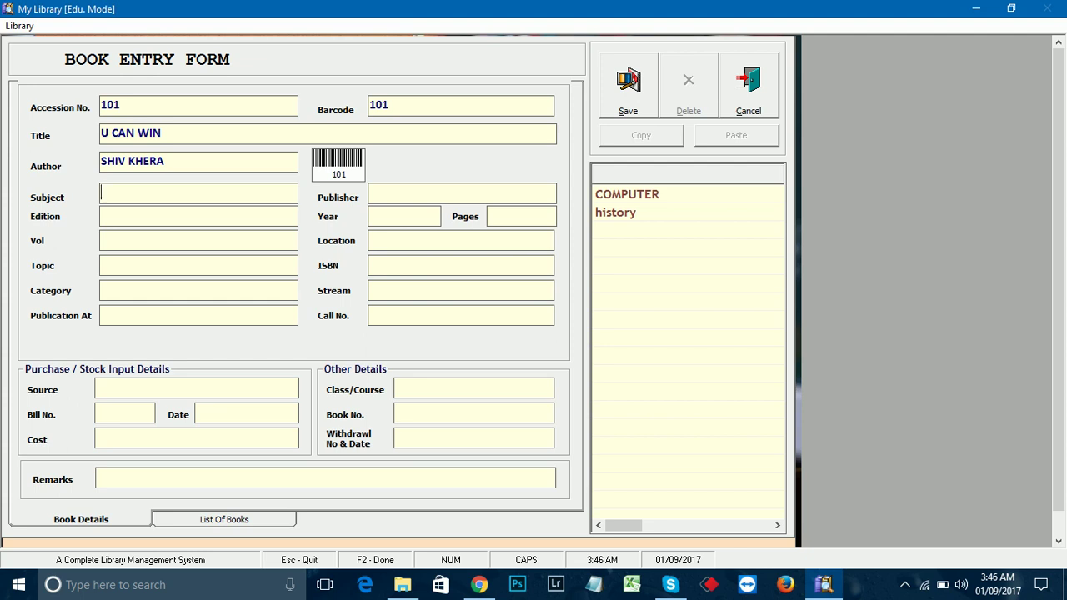
pyautogui.write('POSITIVE ATTITU')
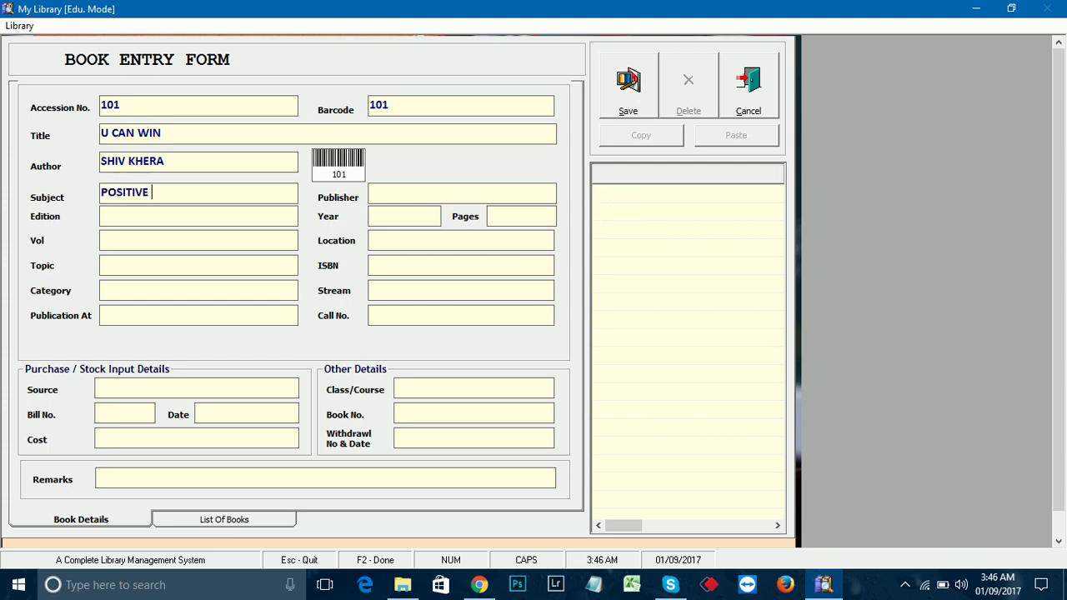
pyautogui.write('DE')
pyautogui.press('Return')
# Step: Fill in publisher OPC, edition 3RD, year 2001 and 500 pages
pyautogui.write('OPC')
pyautogui.press('Return')
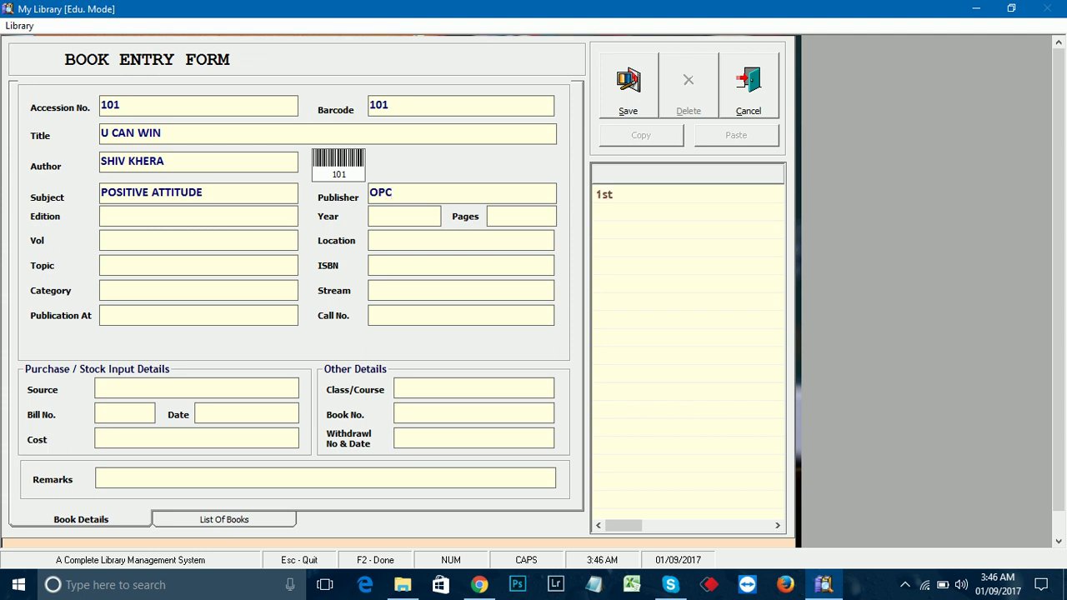
pyautogui.write('3RD')
pyautogui.press('Return')
pyautogui.write('2001')
pyautogui.press('Return')
pyautogui.write('500')
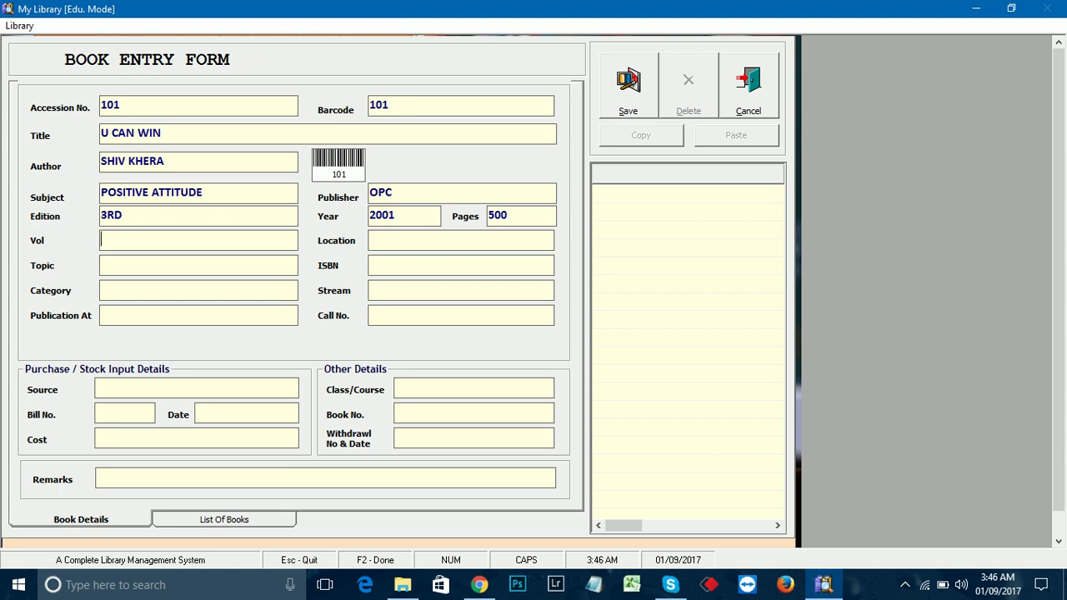
pyautogui.write('1')
# Step: Set the location to 1ST RACK and the topic to PERSONALITY DEVELOPMENT
pyautogui.press('Return')
pyautogui.write('1ST RACJ')
pyautogui.press('BackSpace')
pyautogui.write('K')
pyautogui.press('Return')
pyautogui.write('PERSO')
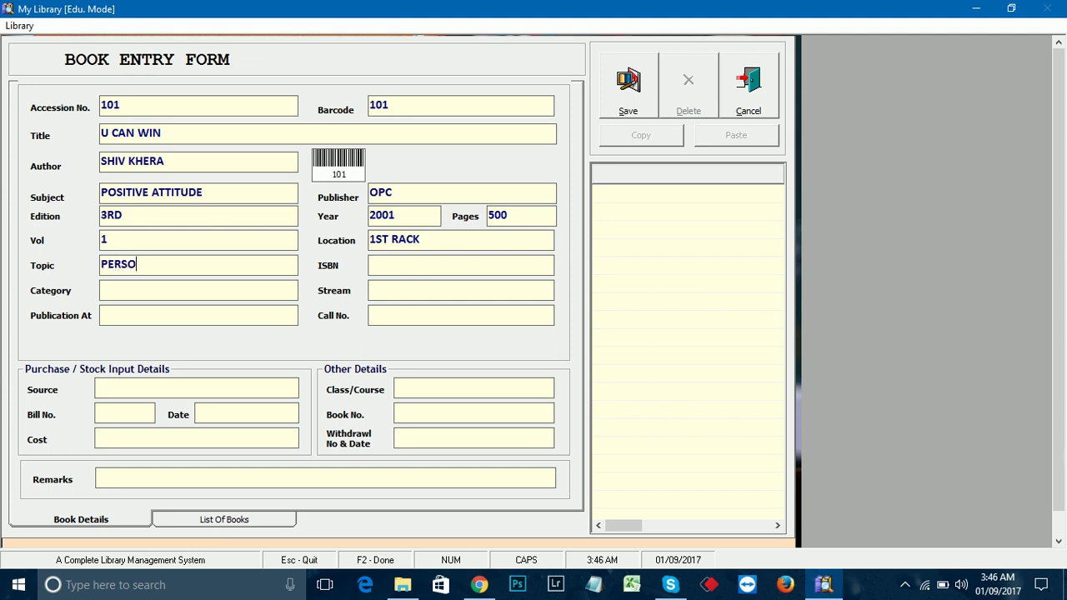
pyautogui.write('NALITY DEVELOP')
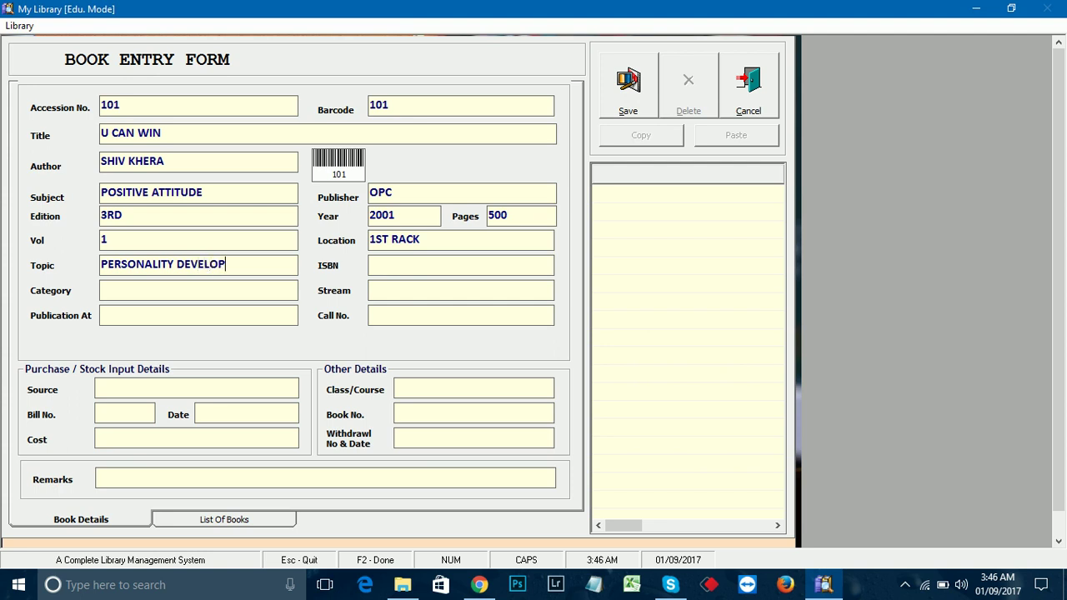
pyautogui.write('MENT')
# Step: Enter ISBN 526938 and category GENEARL BOOK, then save the record with F2
pyautogui.press('Tab')
pyautogui.write('526938')
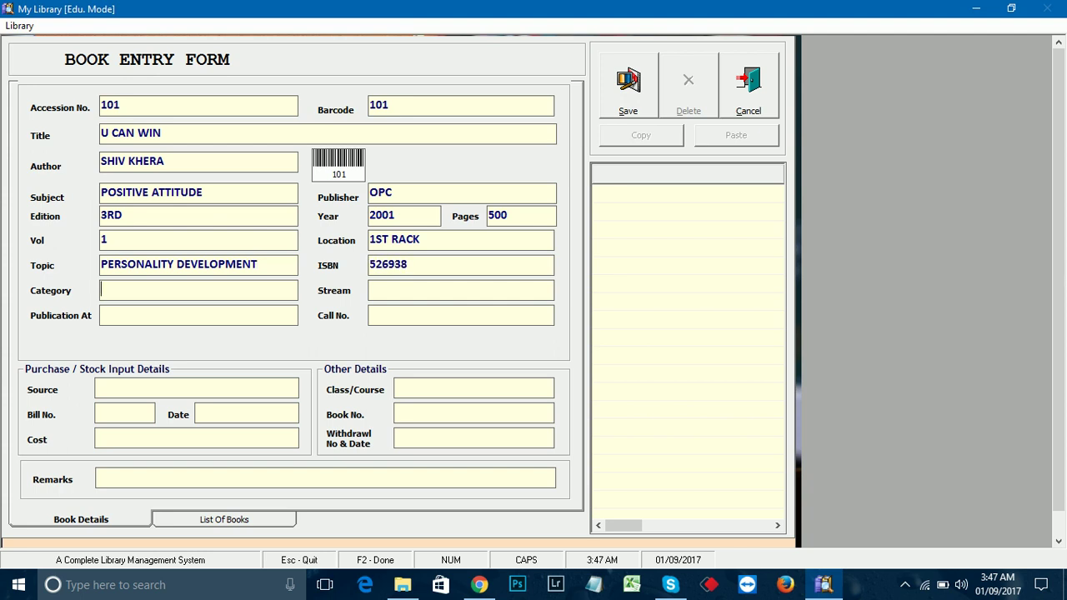
pyautogui.write('GENEARL BAOOK')
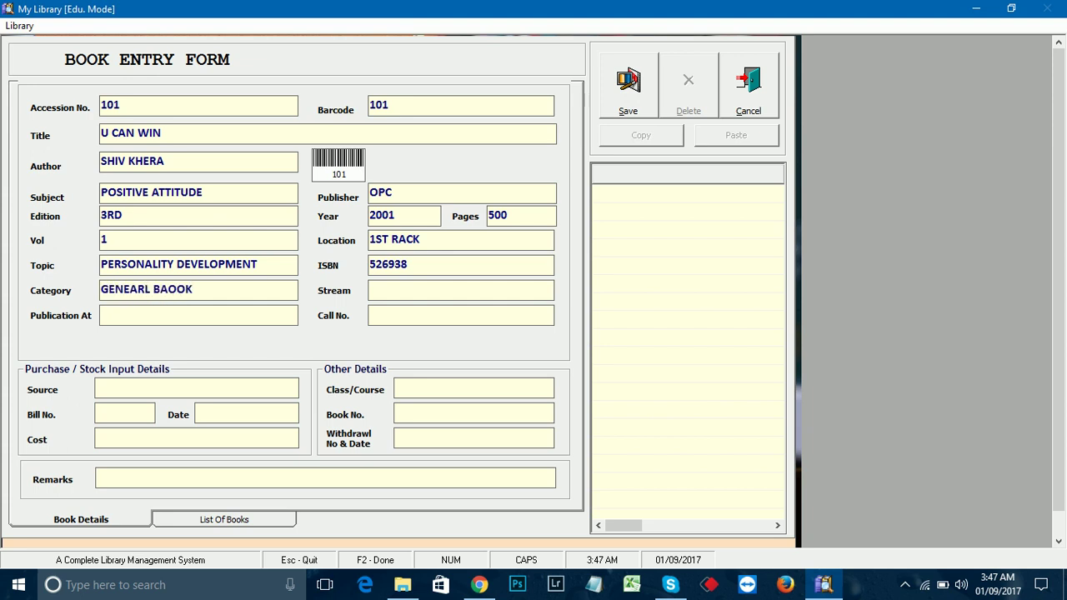
pyautogui.press('BackSpace')
pyautogui.press('BackSpace')
pyautogui.press('BackSpace')
pyautogui.press('BackSpace')
pyautogui.write('OOK')
pyautogui.press('Tab')
pyautogui.press('Tab')
pyautogui.press('Tab')
pyautogui.press('Tab')
pyautogui.press('Tab')
pyautogui.press('Tab')
pyautogui.press('Tab')
pyautogui.press('Tab')
pyautogui.press('F2')
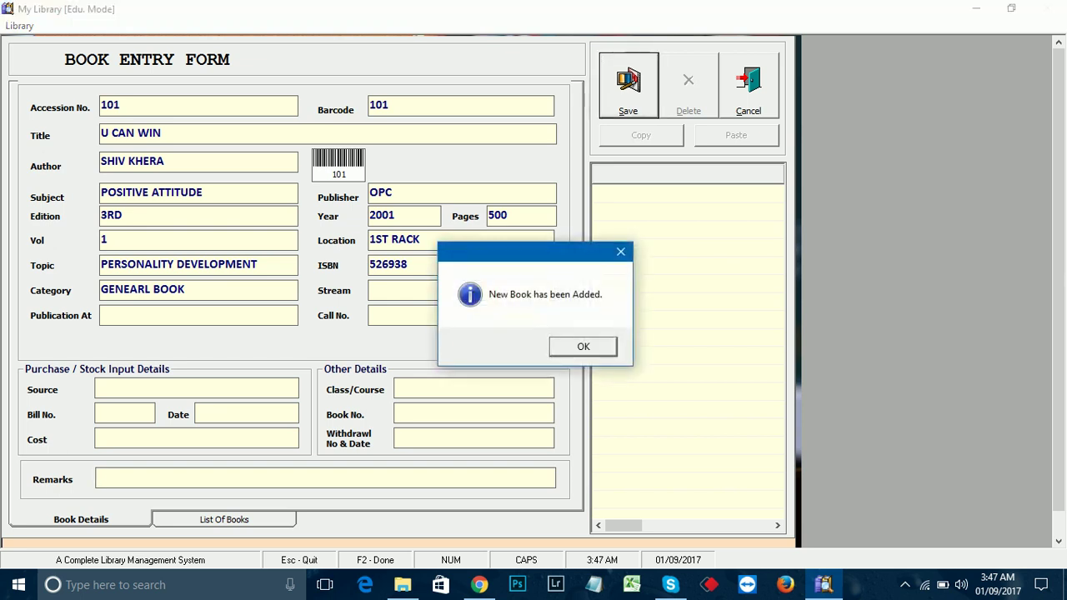
# Step: Dismiss the book-added message and keep Title as the first search criterion
pyautogui.press('Return')
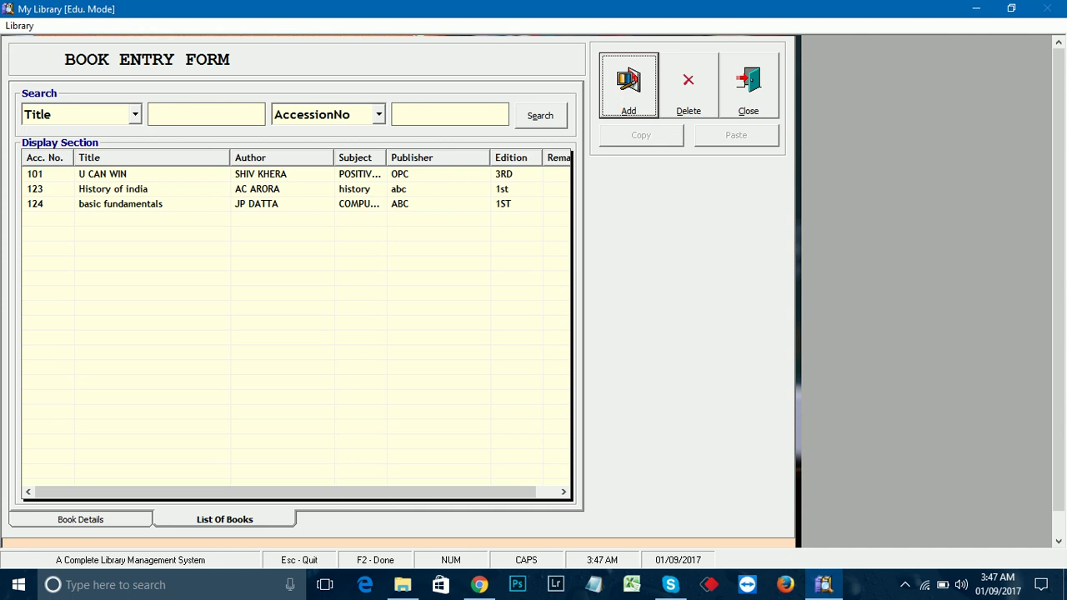
pyautogui.click(134, 114)
pyautogui.press('Down')
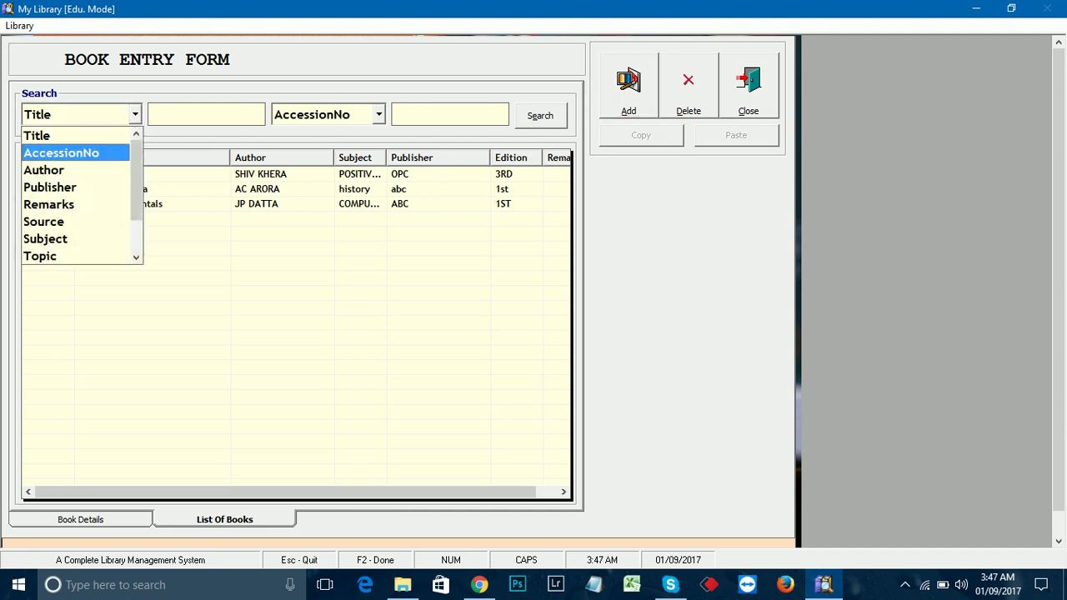
pyautogui.press('Down')
pyautogui.press('Down')
pyautogui.press('Down')
pyautogui.press('Down')
pyautogui.press('Up')
pyautogui.press('Up')
pyautogui.press('Up')
pyautogui.press('Up')
pyautogui.press('Up')
pyautogui.press('Return')
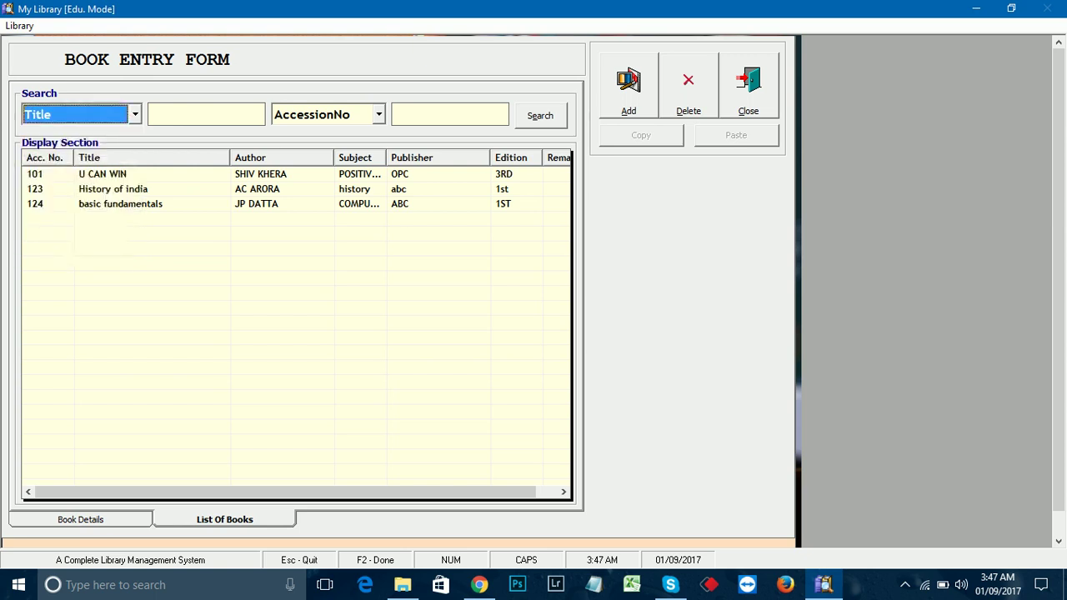
# Step: Keep AccessionNo as the second search criterion and close the Book Entry Form
pyautogui.press('Tab')
pyautogui.press('Tab')
pyautogui.hotkey('alt', 'Down')
pyautogui.press('Down')
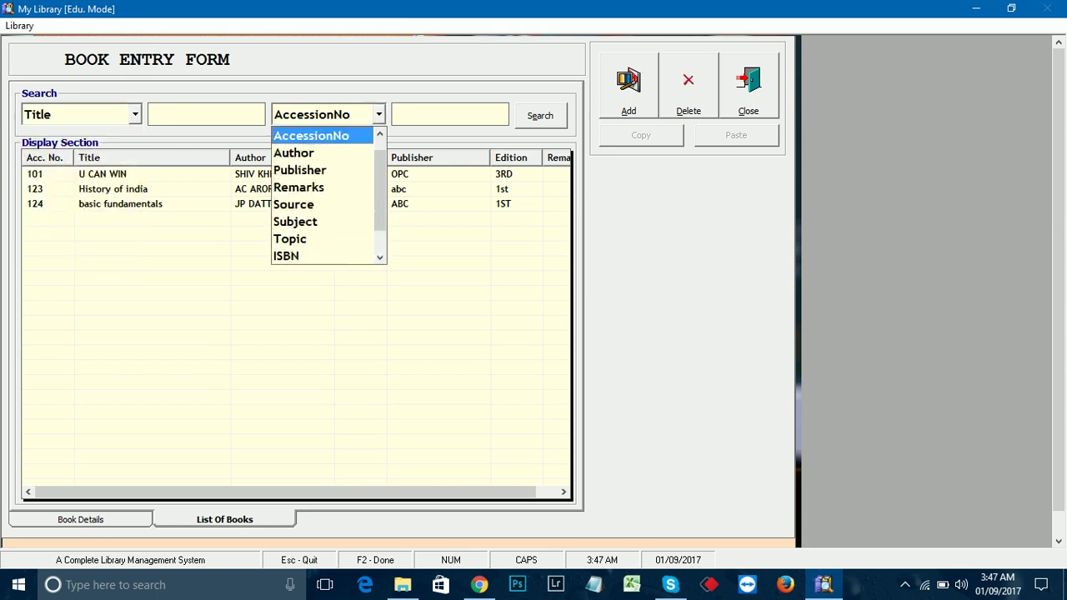
pyautogui.press('Down')
pyautogui.press('Up')
pyautogui.press('Up')
pyautogui.press('Return')
pyautogui.press('Tab')
pyautogui.hotkey('shift', 'Tab')
pyautogui.hotkey('shift', 'Tab')
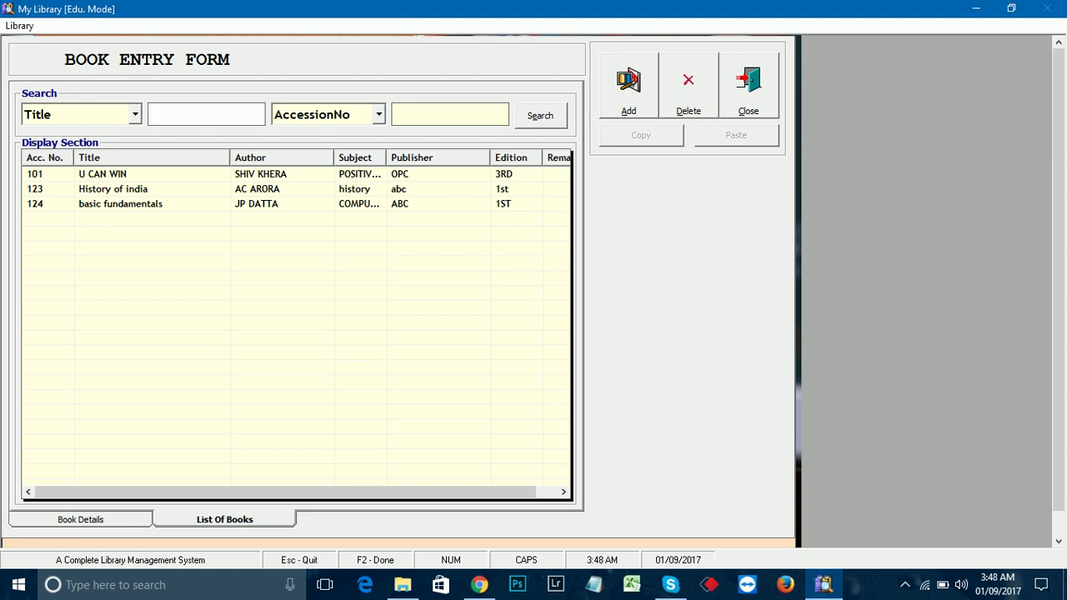
pyautogui.press('Escape')
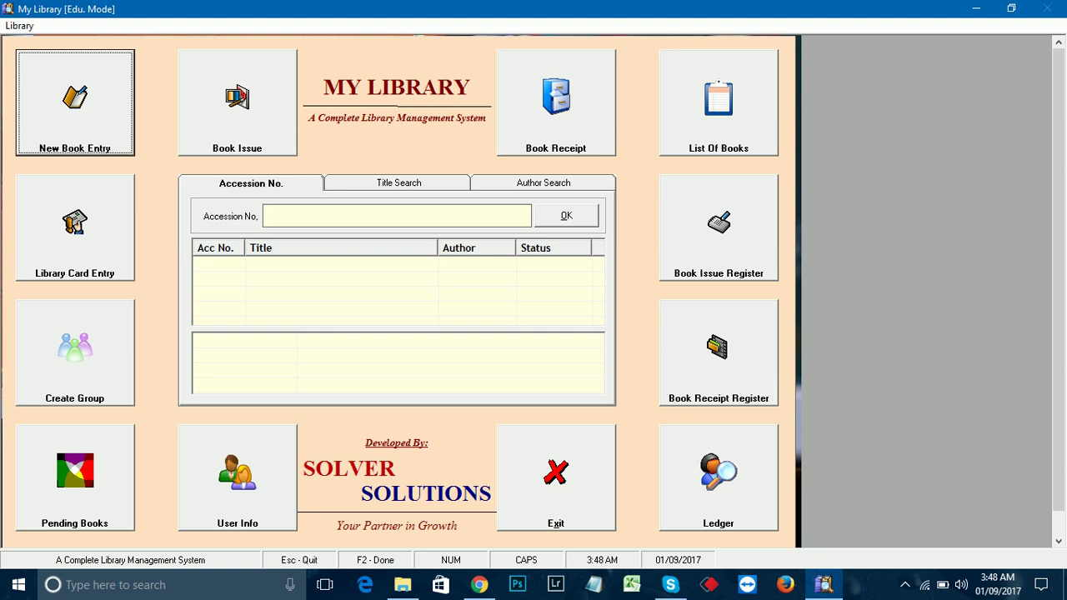
pyautogui.click(718, 102)
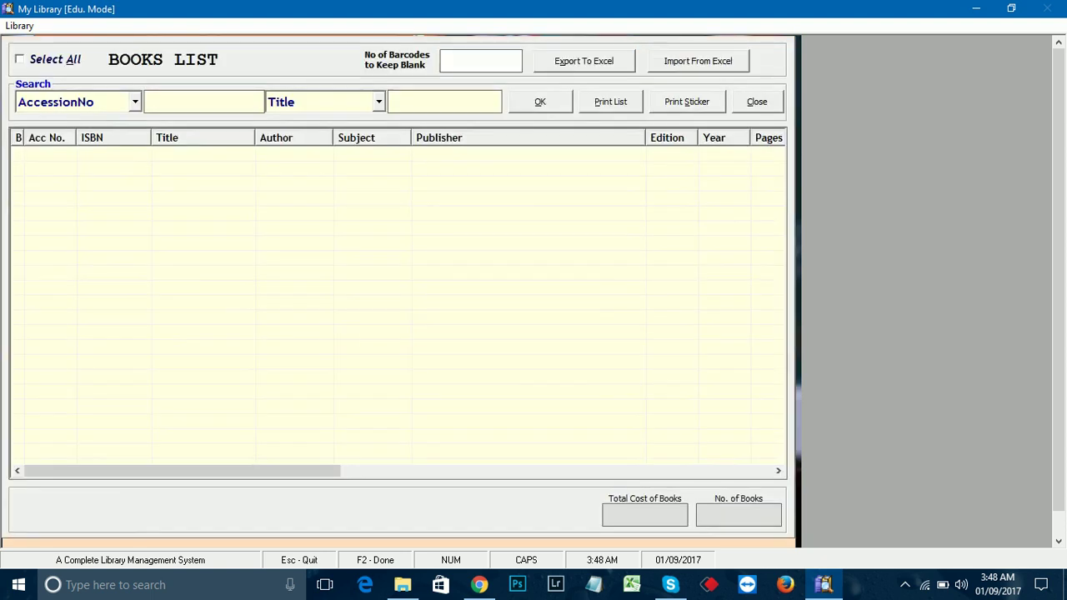
pyautogui.press('Return')
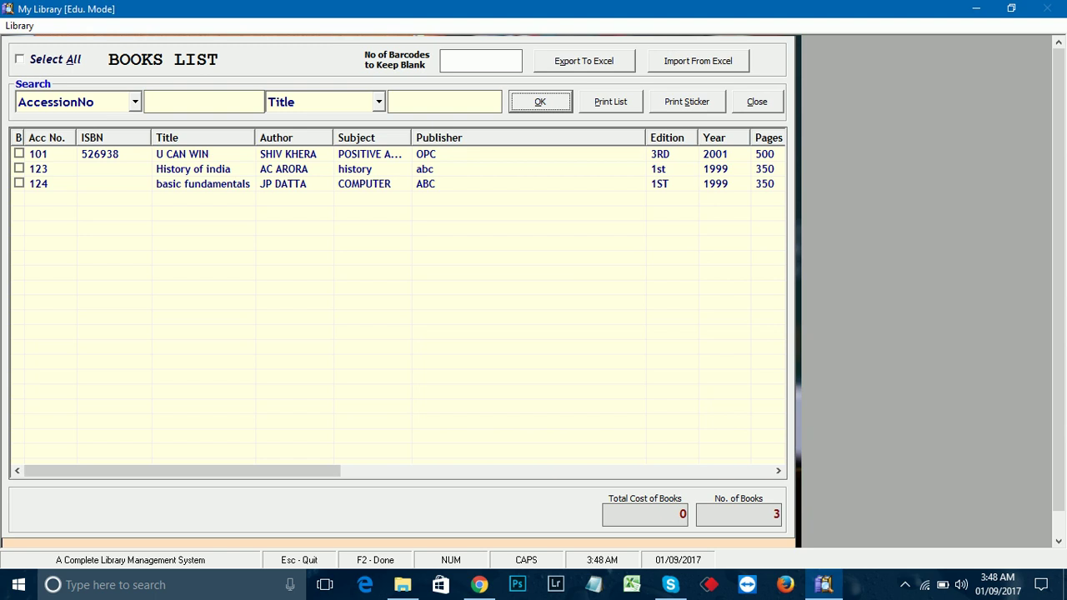
pyautogui.click(20, 60)
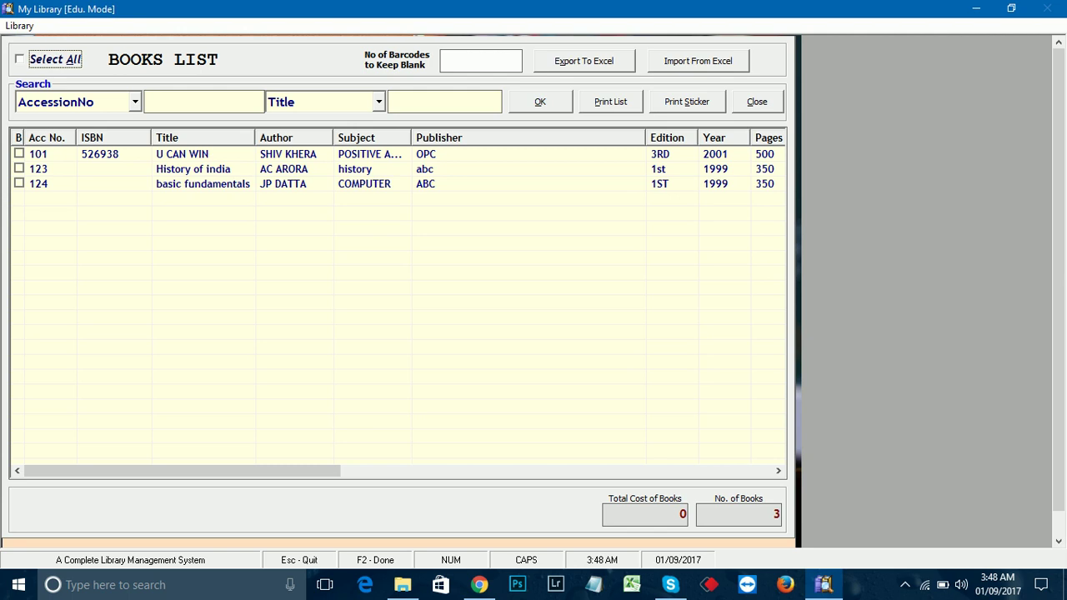
pyautogui.click(18, 153)
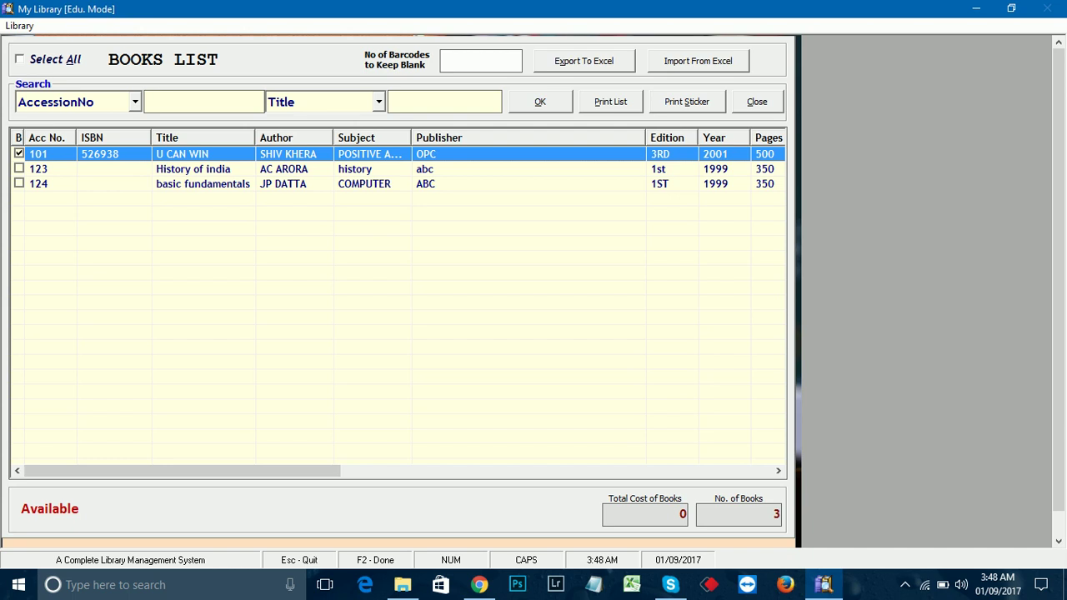
pyautogui.press('Escape')
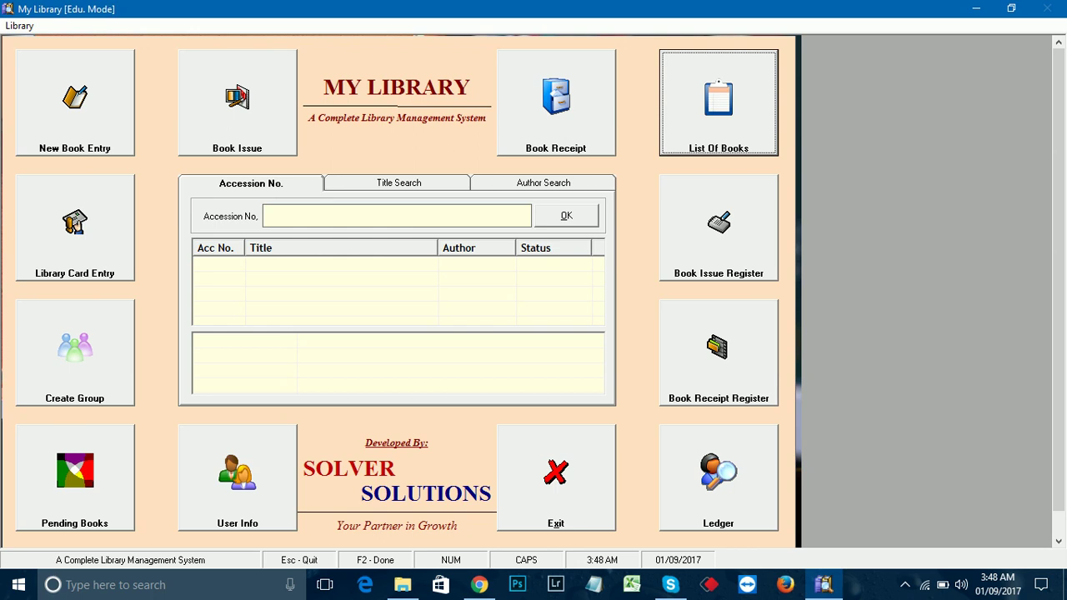
# Step: Delete the 'student' group in the Group Entry Form and start a blank new group
pyautogui.click(75, 351)
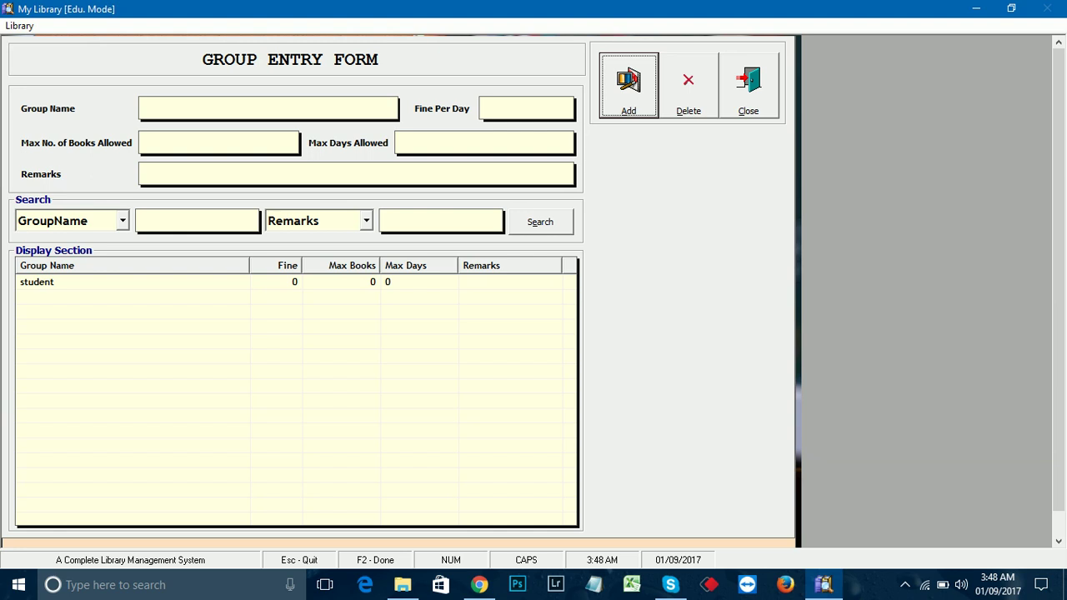
pyautogui.click(37, 281)
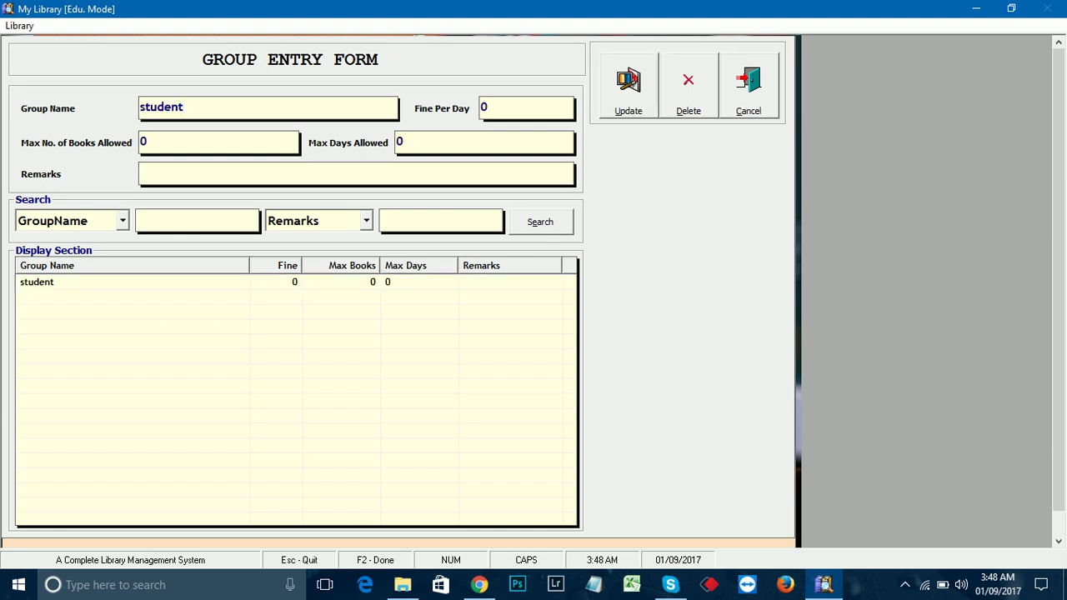
pyautogui.click(688, 84)
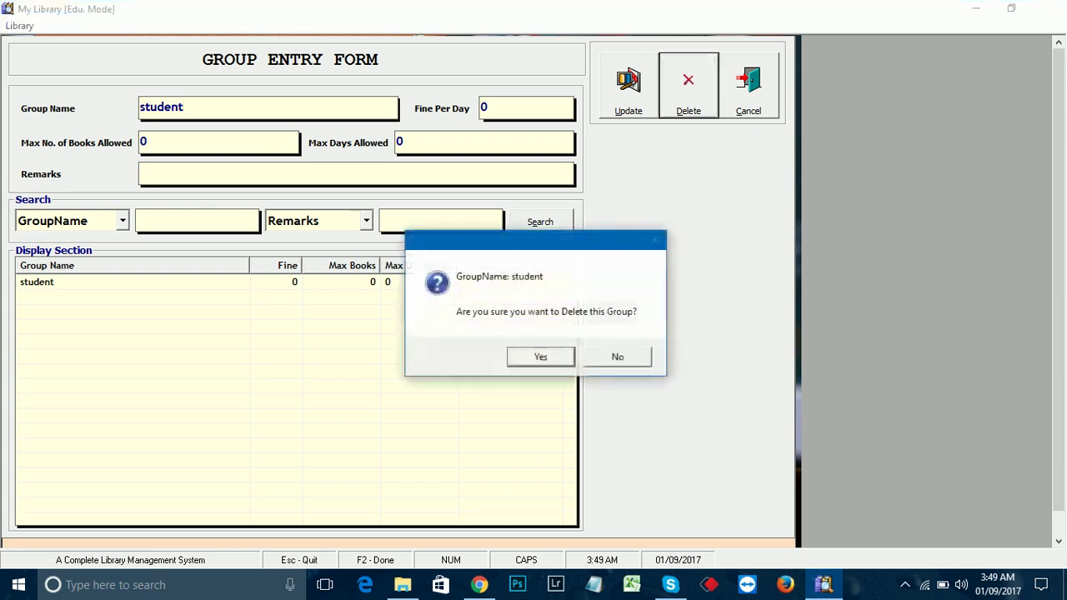
pyautogui.press('Return')
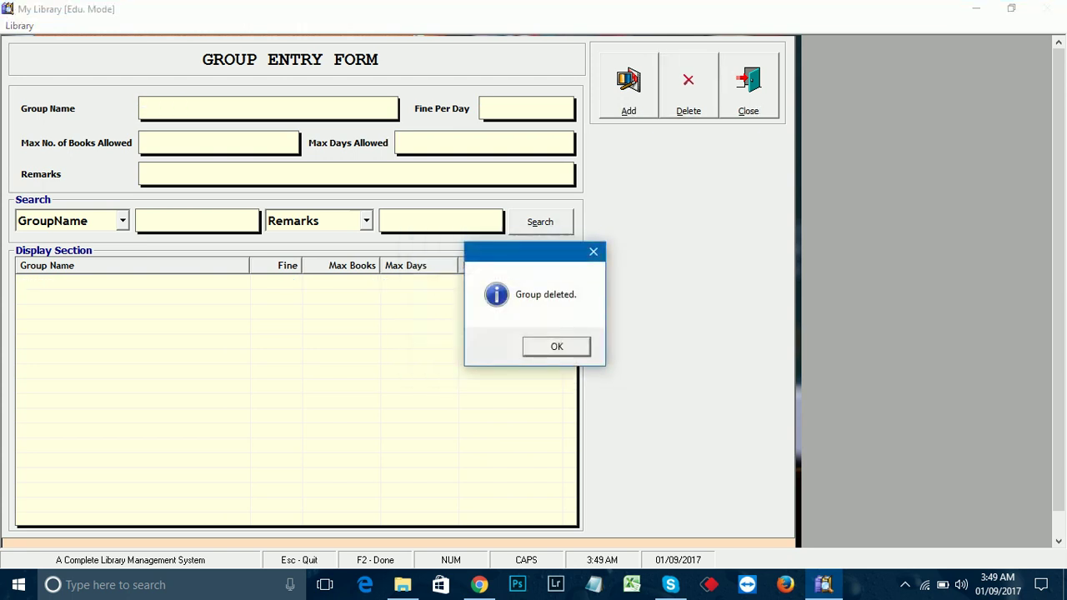
pyautogui.press('Return')
pyautogui.press('Return')
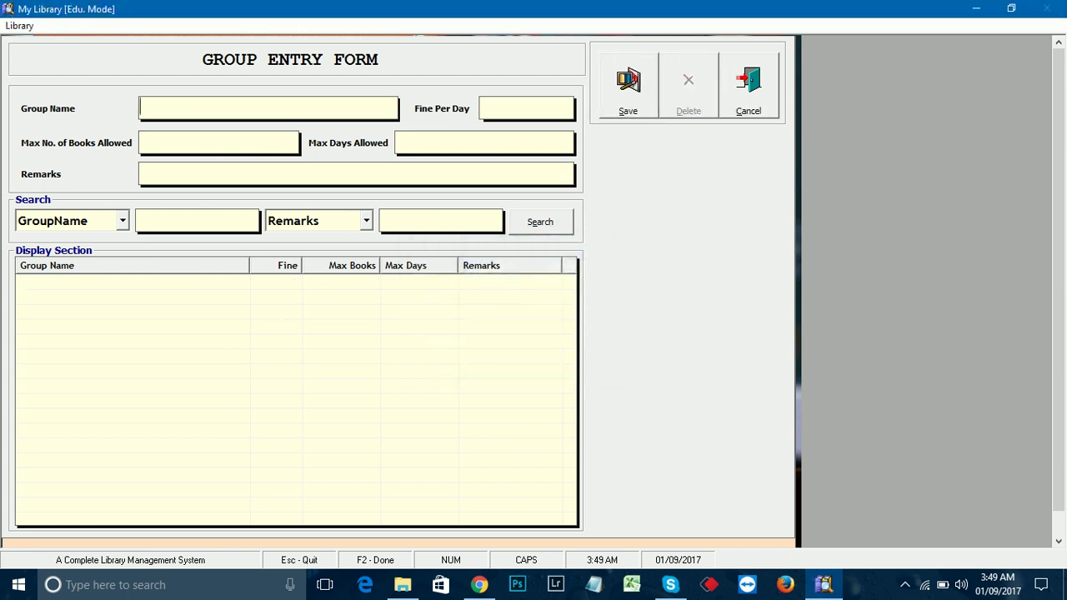
# Step: Save group STUDENT with fine 10 per day, 5 books and 10 days, then close the form
pyautogui.write('STUDENT')
pyautogui.press('Return')
pyautogui.write('10')
pyautogui.click(140, 142)
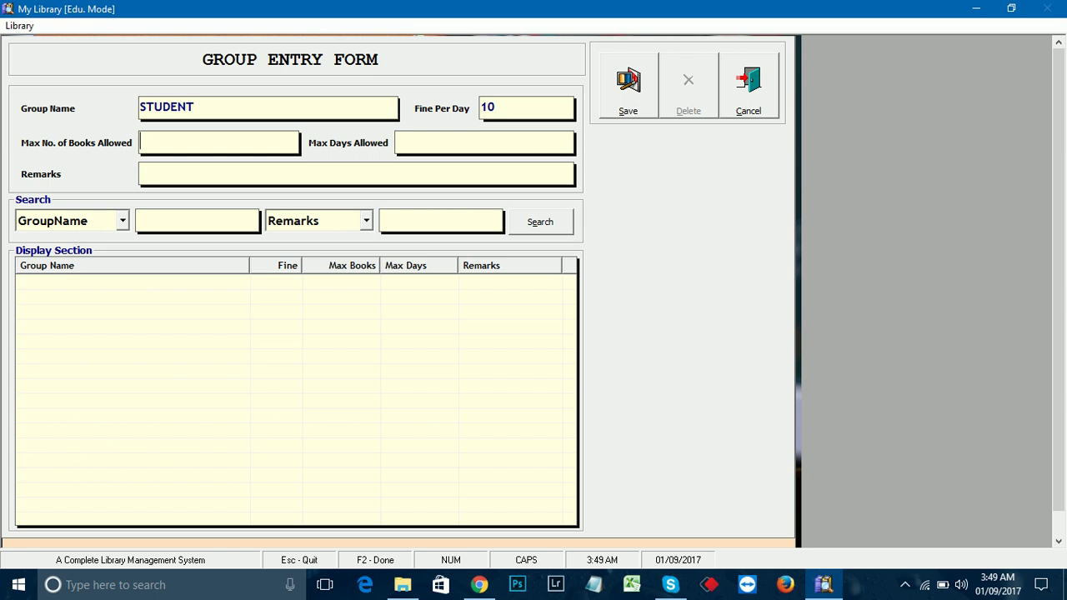
pyautogui.write('5')
pyautogui.write('10')
pyautogui.click(142, 173)
pyautogui.press('Tab')
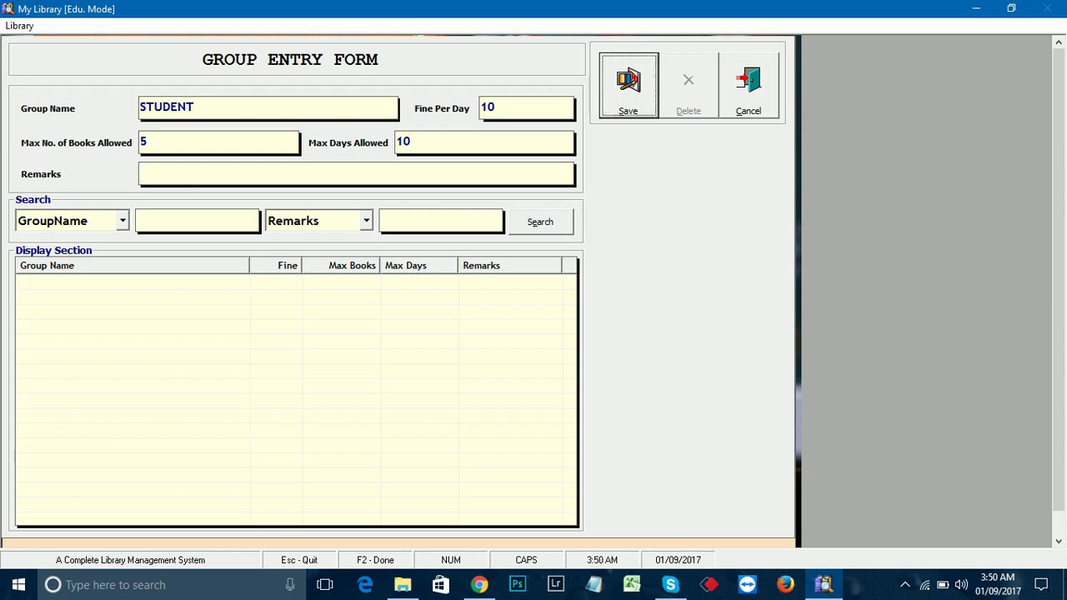
pyautogui.press('Return')
pyautogui.press('Return')
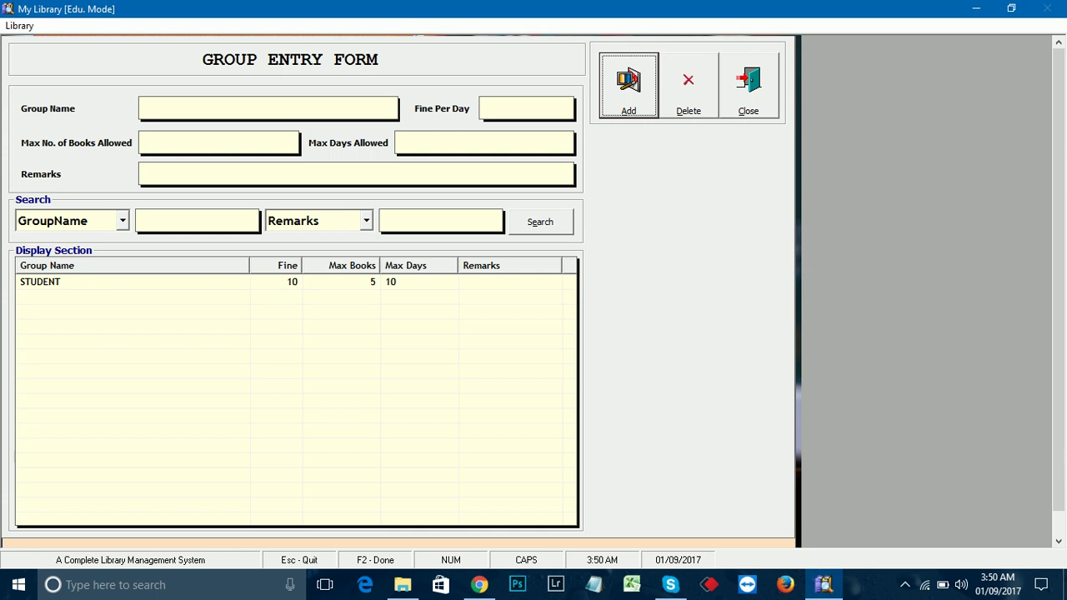
pyautogui.press('Escape')
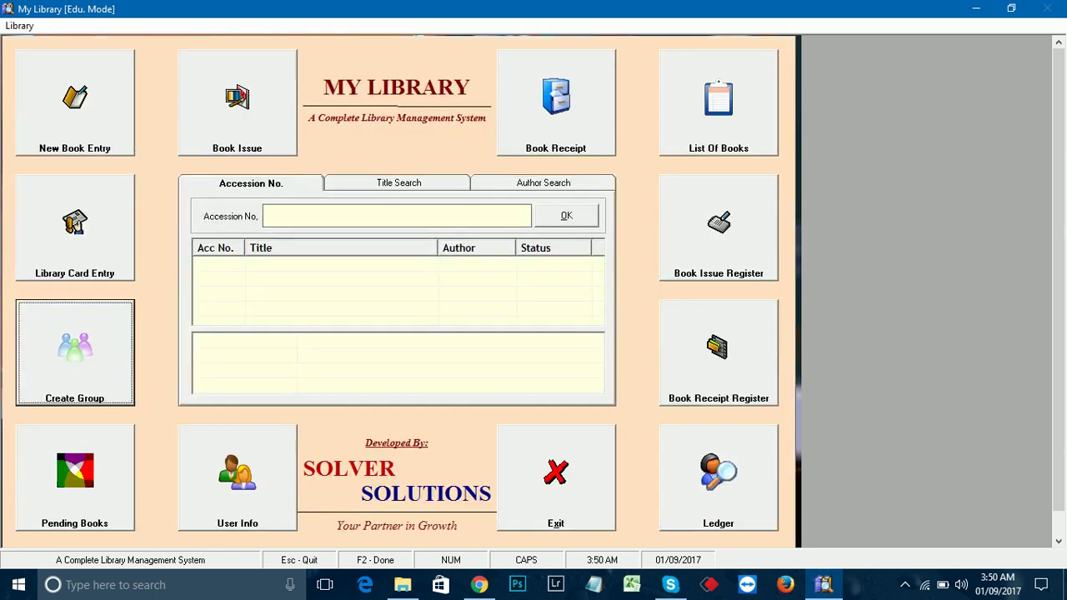
# Step: Begin a library card entry in the STUDENT group with roll number 1
pyautogui.press('Up')
pyautogui.press('Return')
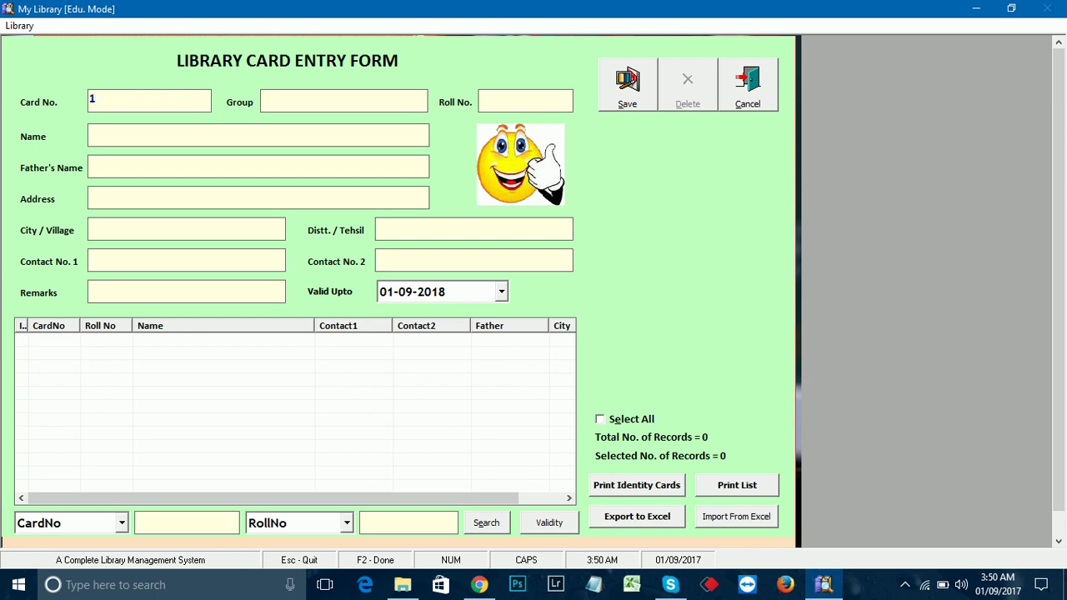
pyautogui.click(343, 101)
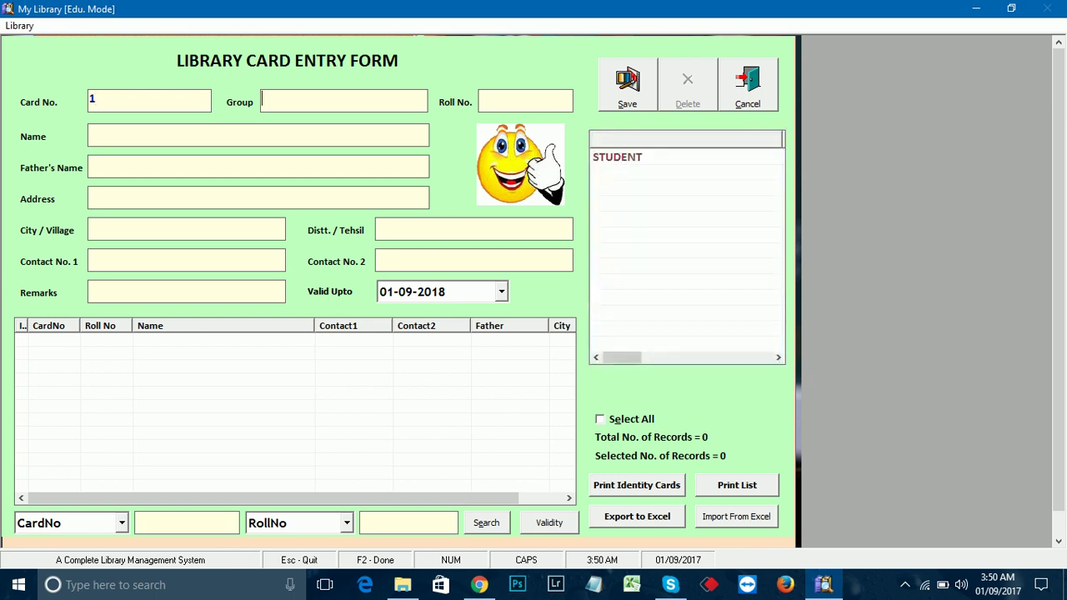
pyautogui.press('Down')
pyautogui.press('Return')
pyautogui.write('1')
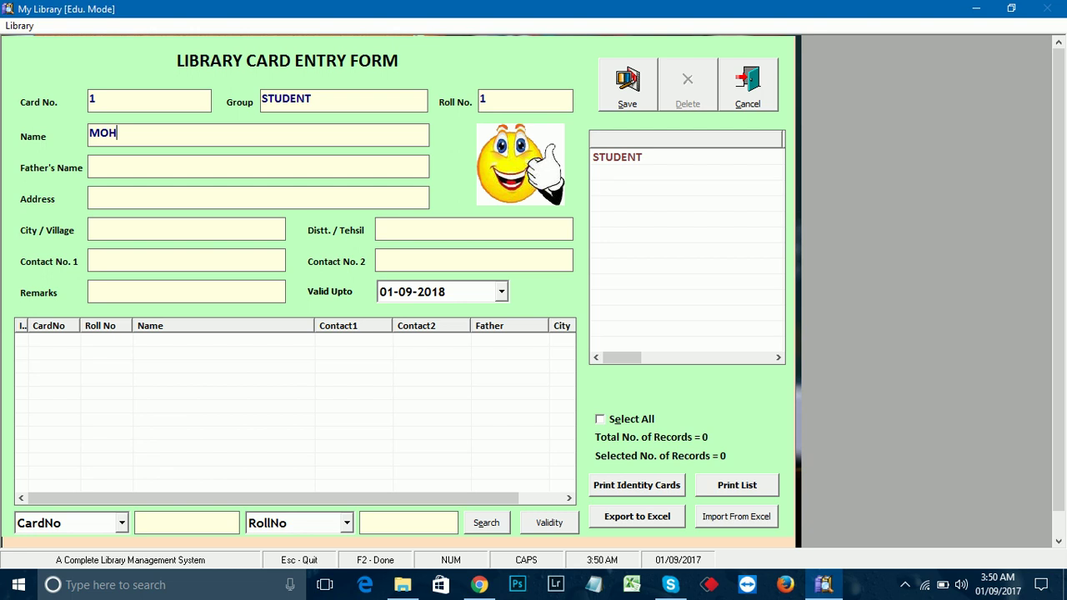
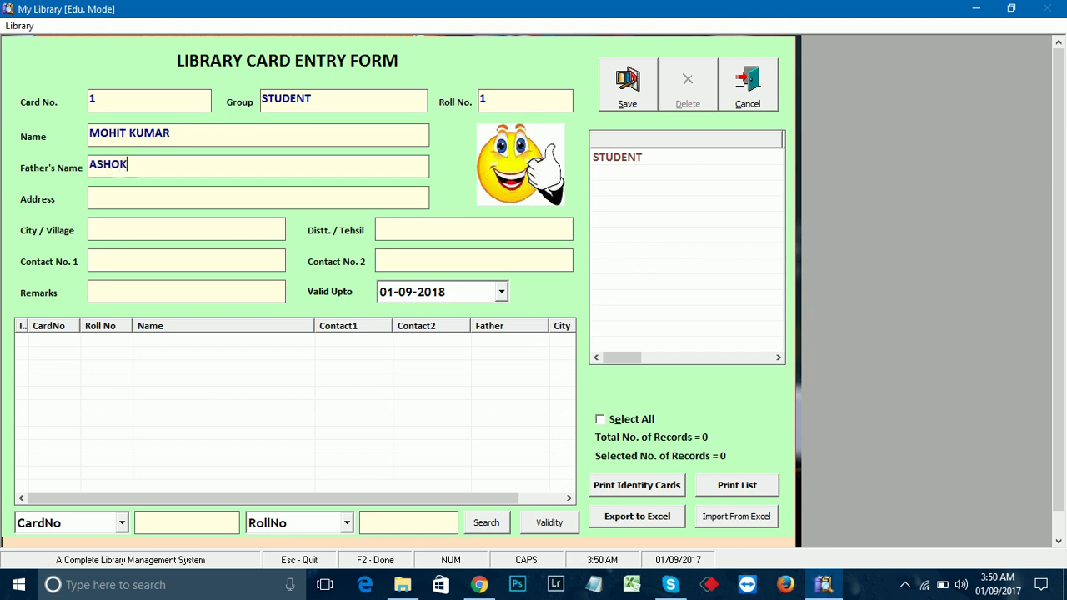
# Step: Fill in the member's name, father's name, address, city and district, then save card 1
pyautogui.write('ST NO')
pyautogui.write('.1')
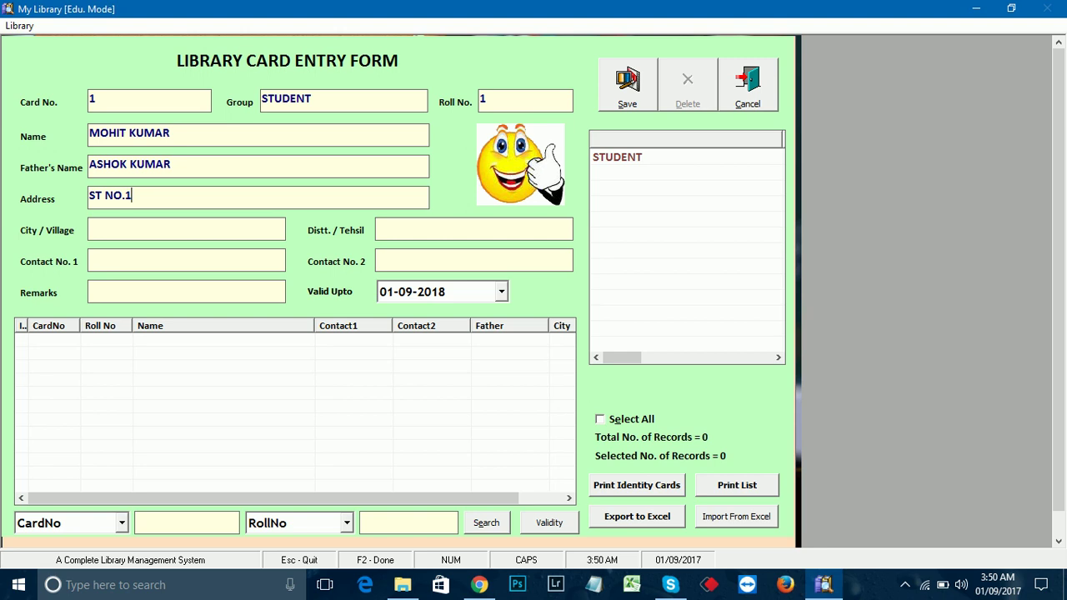
pyautogui.press('Tab')
pyautogui.write('MOHALI')
pyautogui.press('Tab')
pyautogui.write('MOHALI')
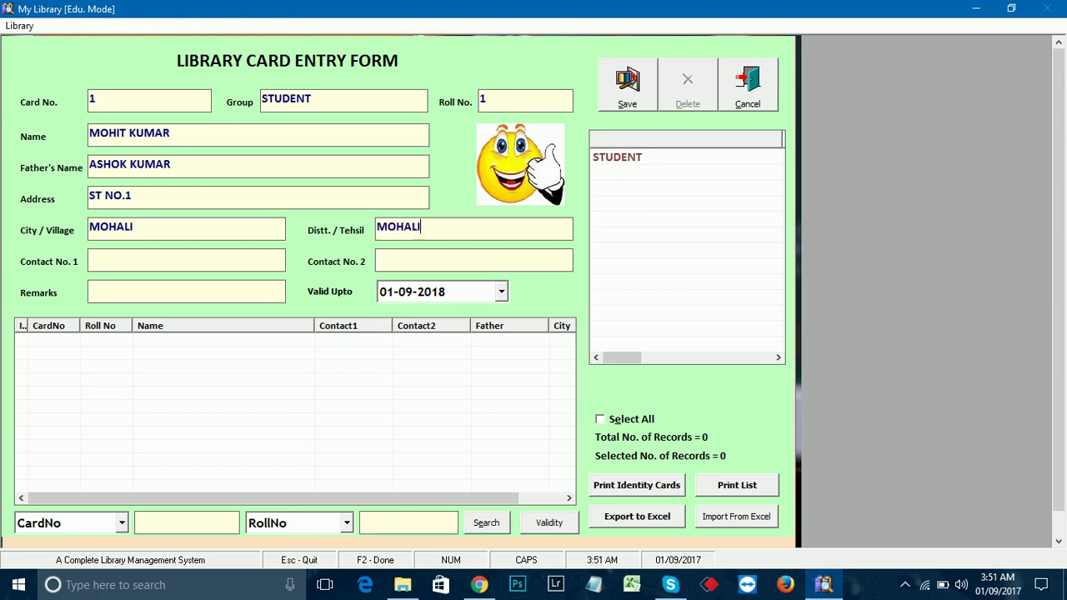
pyautogui.press('Tab')
pyautogui.press('Tab')
pyautogui.press('Tab')
pyautogui.press('Tab')
pyautogui.press('Return')
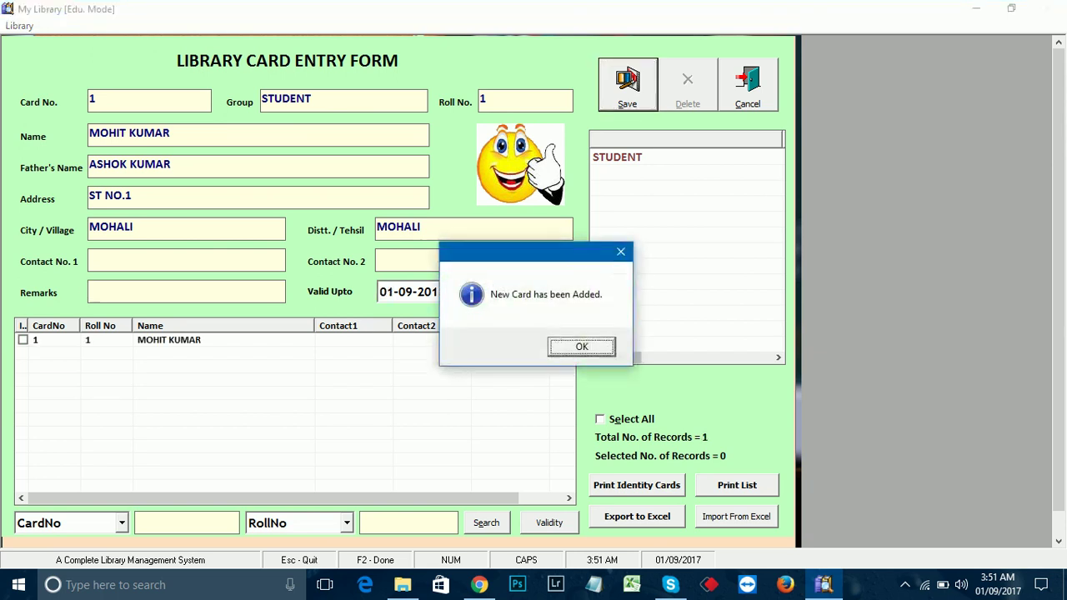
pyautogui.press('Return')
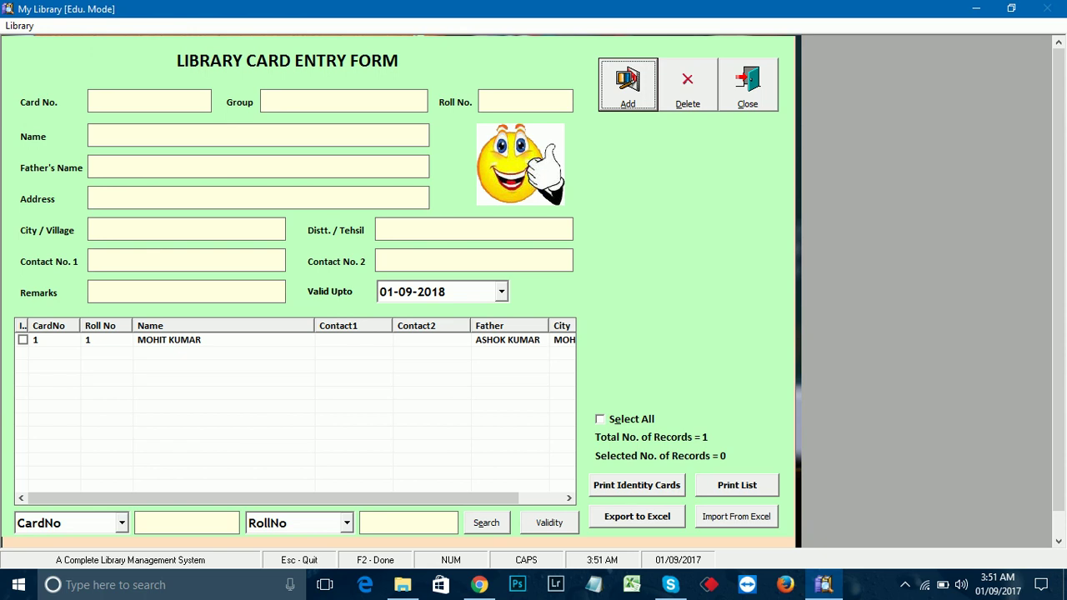
pyautogui.click(22, 339)
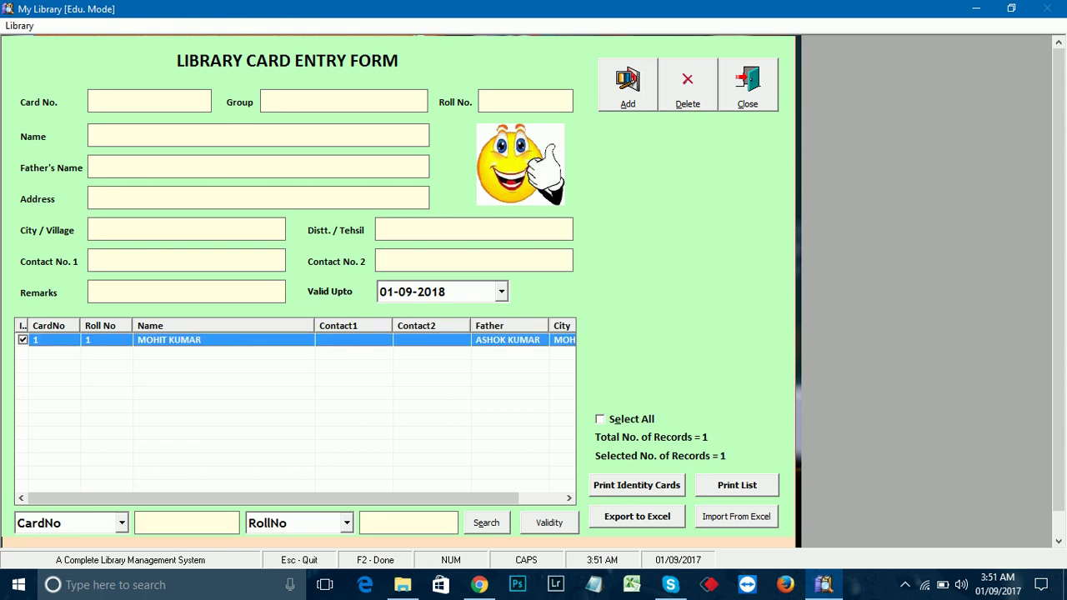
pyautogui.click(636, 485)
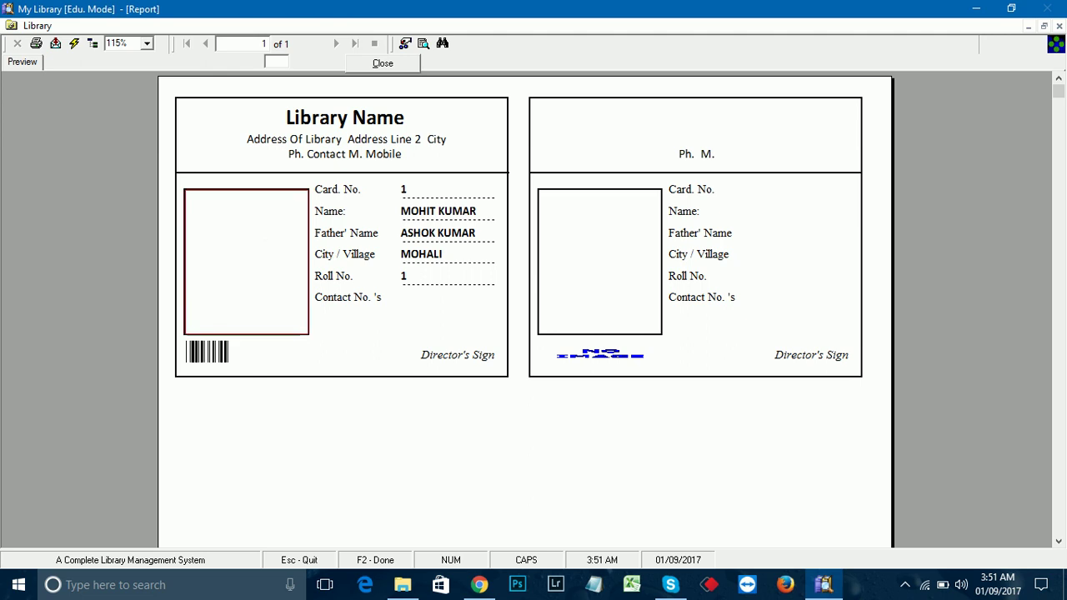
pyautogui.press('Escape')
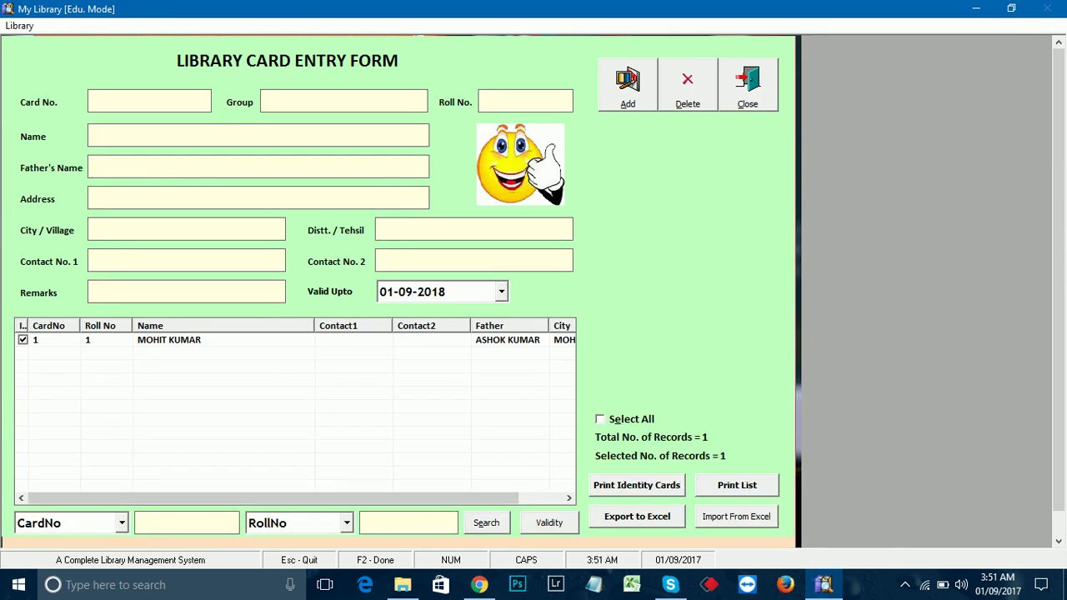
# Step: Reload card 1, abandon choosing a photo from Pictures, and save the card as updated
pyautogui.doubleClick(168, 339)
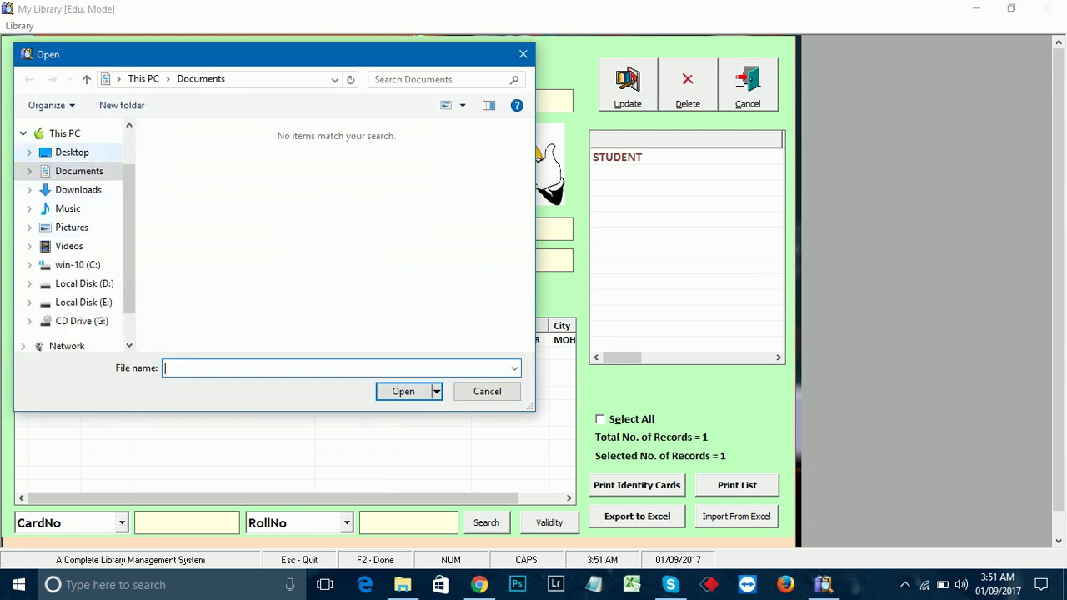
pyautogui.click(72, 227)
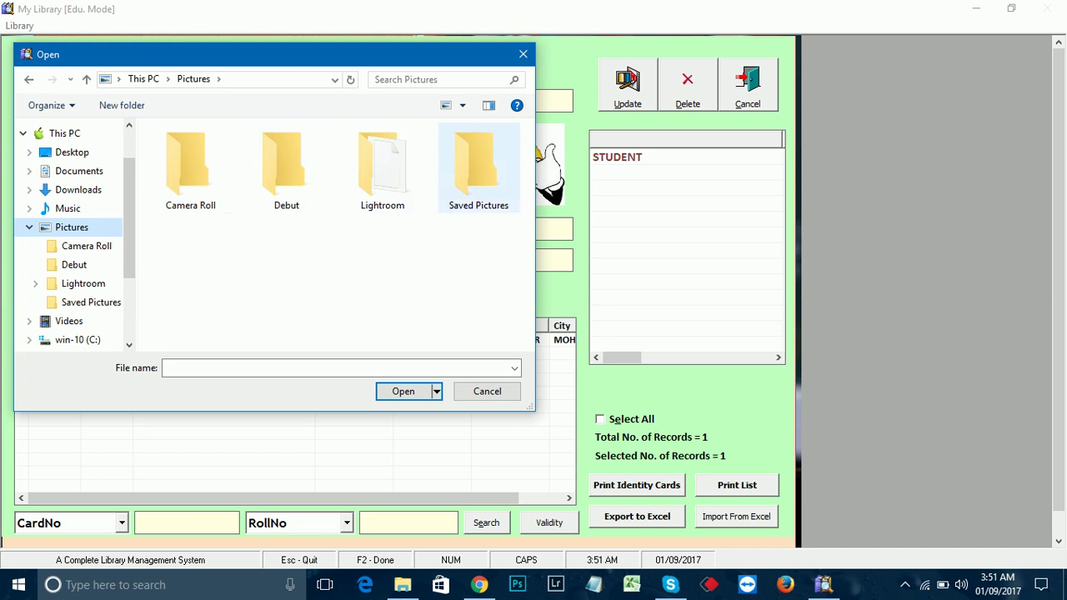
pyautogui.doubleClick(478, 171)
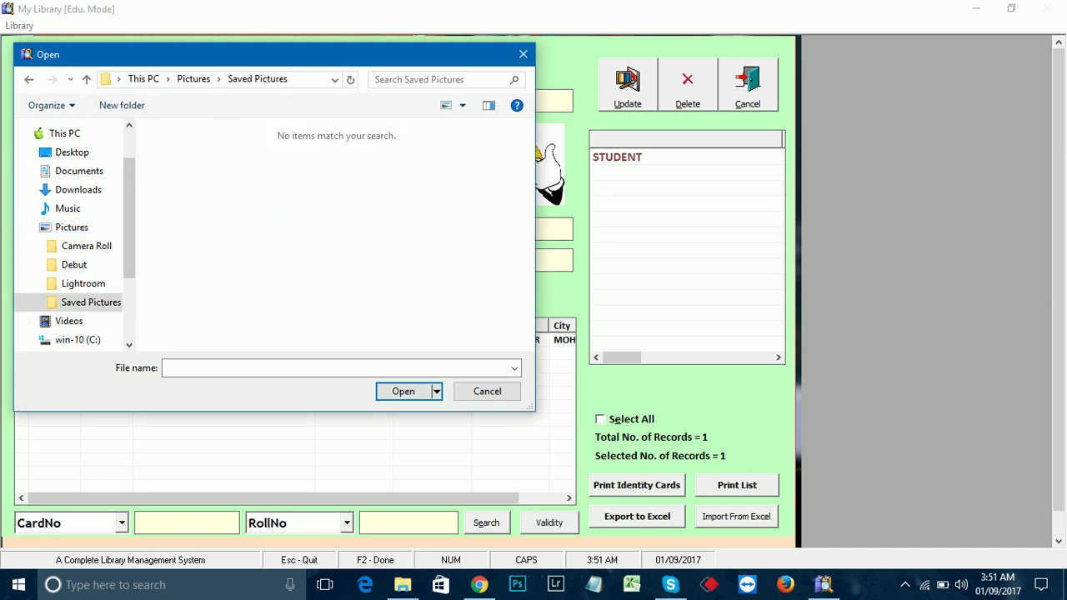
pyautogui.click(193, 79)
pyautogui.doubleClick(192, 167)
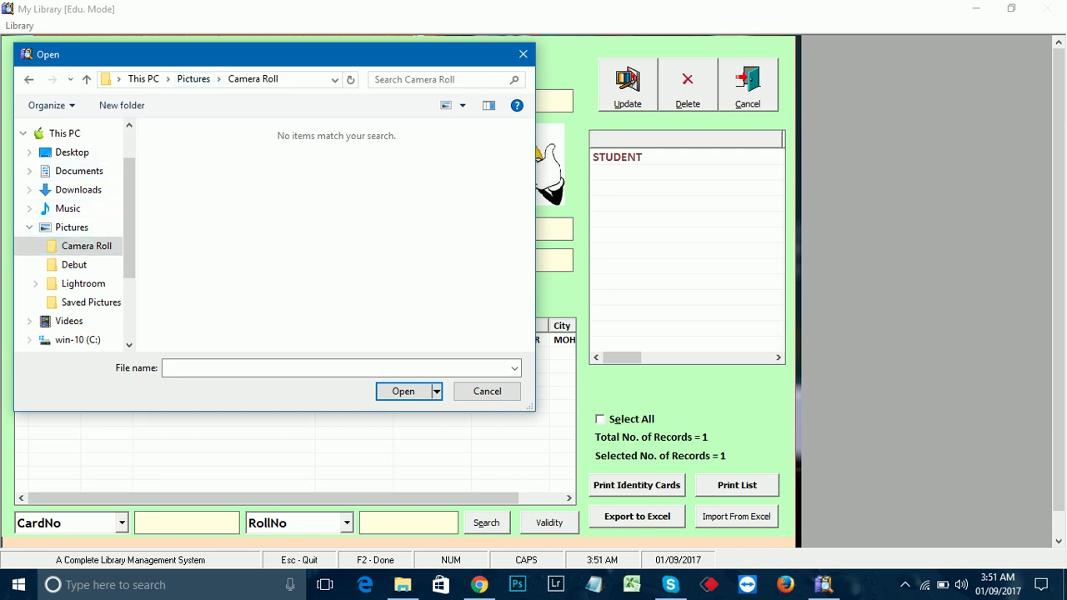
pyautogui.press('Escape')
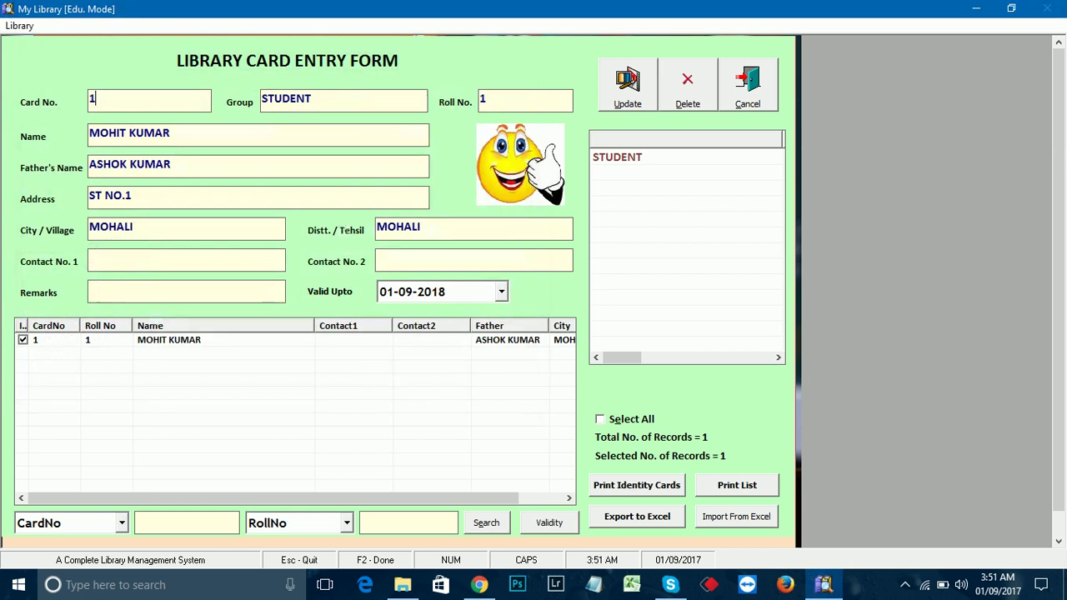
pyautogui.press('F2')
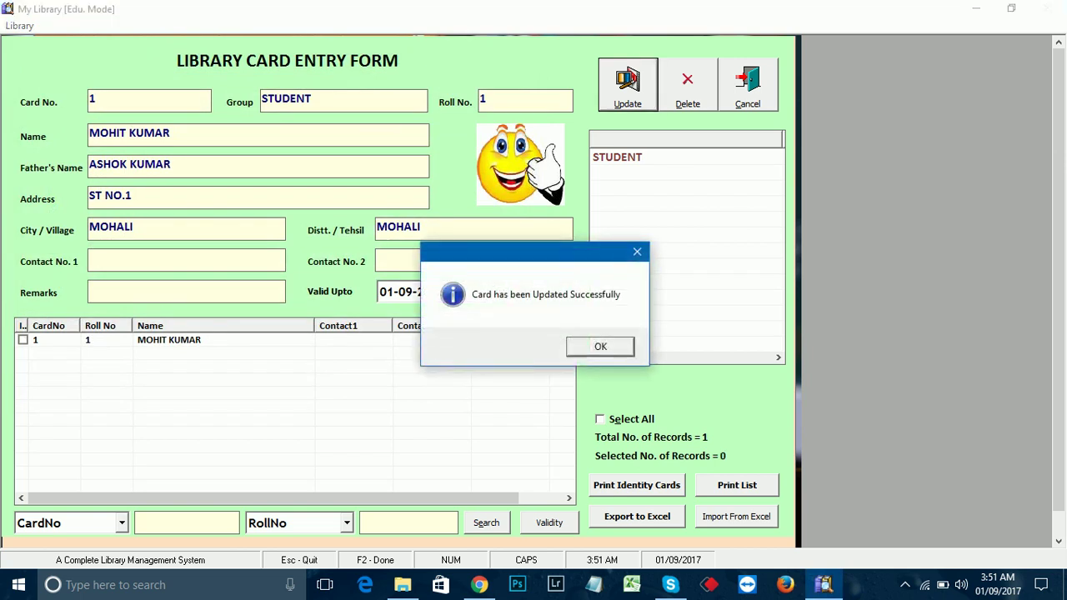
pyautogui.press('Return')
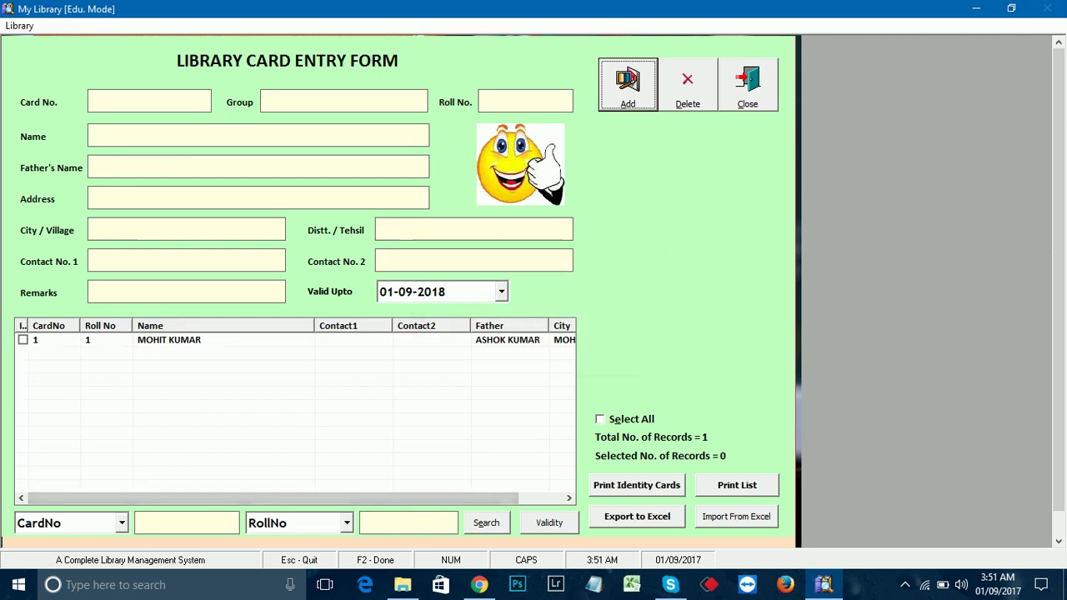
pyautogui.press('Tab')
pyautogui.press('Tab')
# Step: Close the card form and switch the main-screen search to Author Name
pyautogui.press('Return')
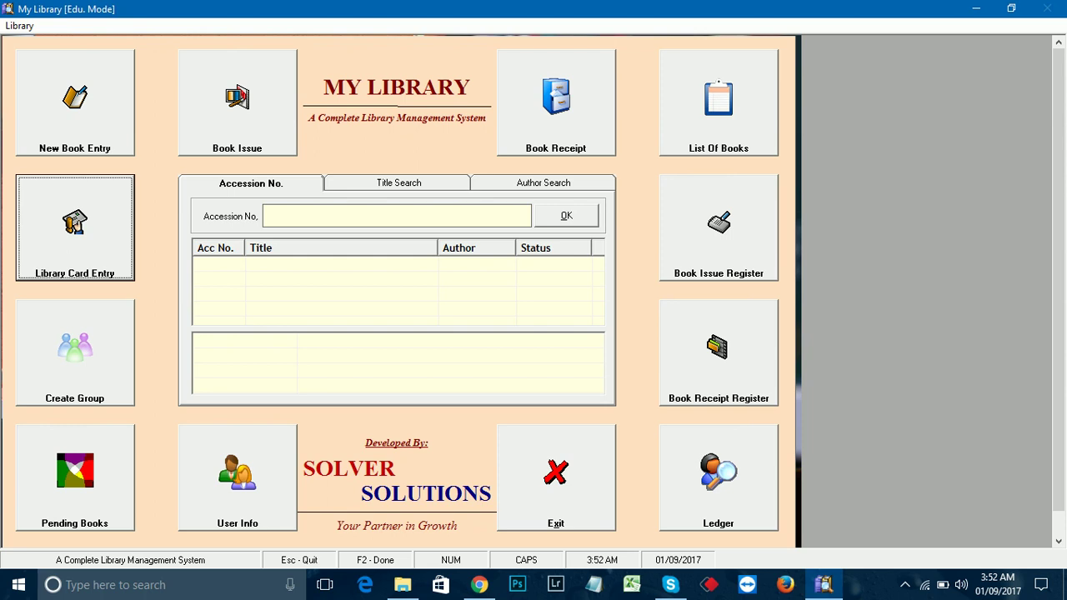
pyautogui.click(396, 216)
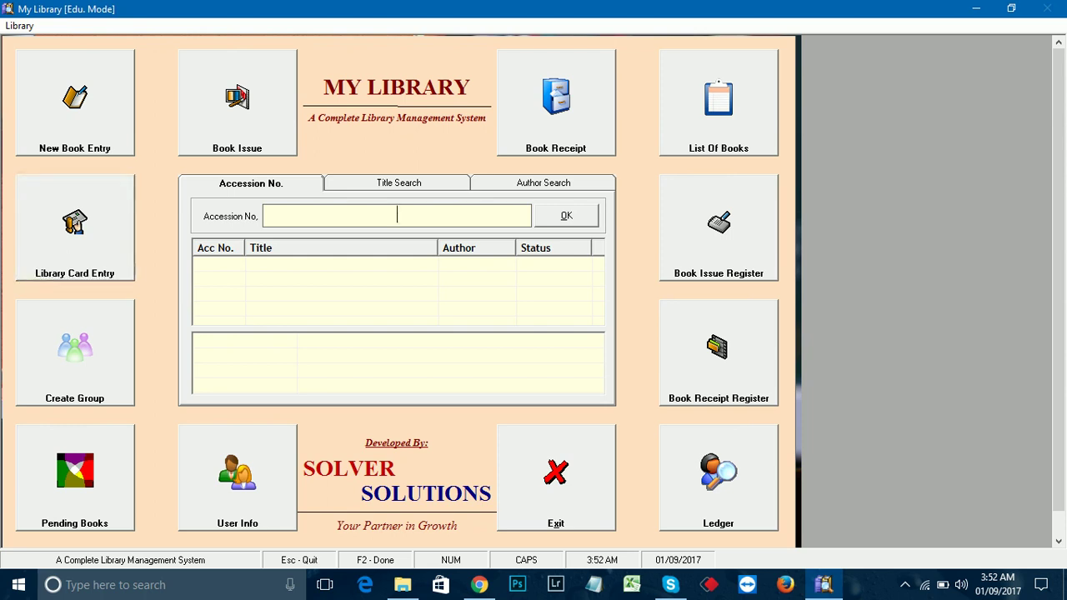
pyautogui.hotkey('shift', 'Tab')
pyautogui.click(397, 216)
pyautogui.hotkey('ctrl', 'Tab')
pyautogui.hotkey('ctrl', 'Tab')
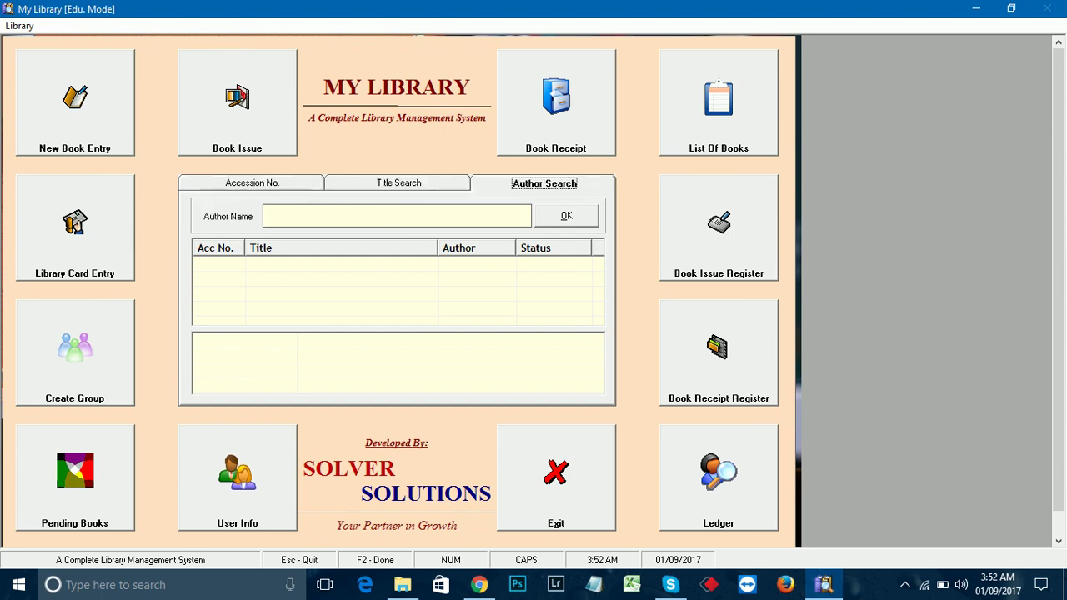
pyautogui.hotkey('ctrl', 'shift', 'Tab')
pyautogui.hotkey('ctrl', 'shift', 'Tab')
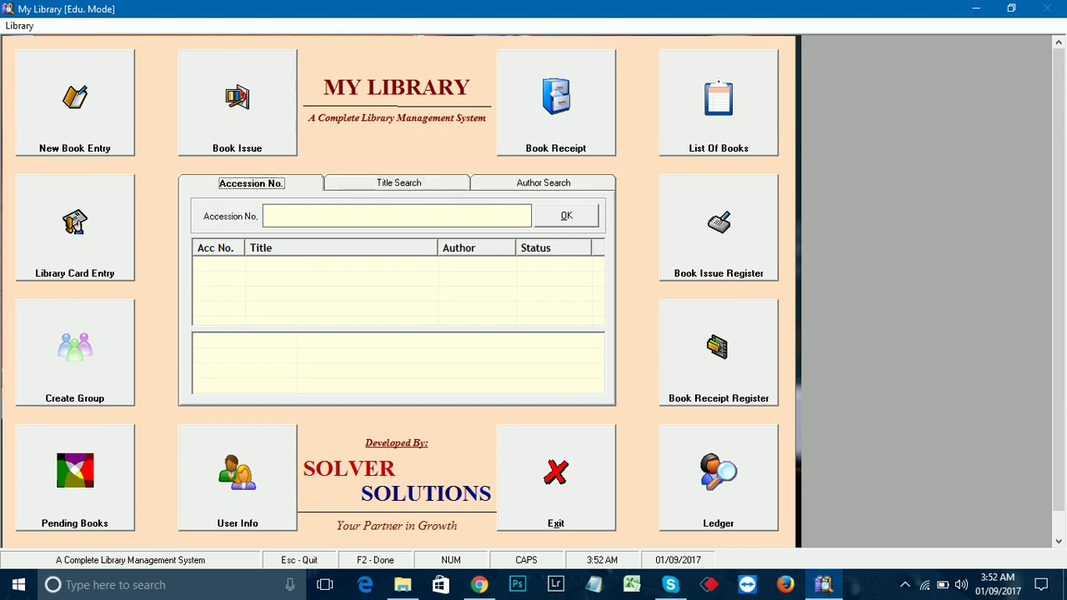
pyautogui.hotkey('ctrl', 'Tab')
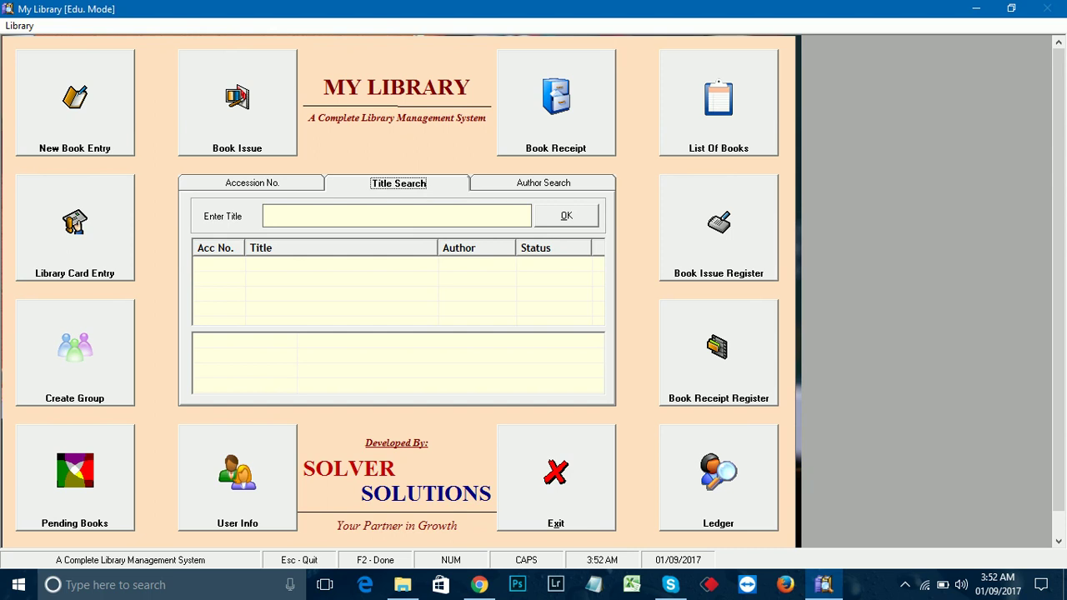
pyautogui.hotkey('ctrl', 'Tab')
pyautogui.press('Tab')
# Step: Search author SHIV KHERA, check U CAN WIN's availability, then clear the search field
pyautogui.write('SHIVE')
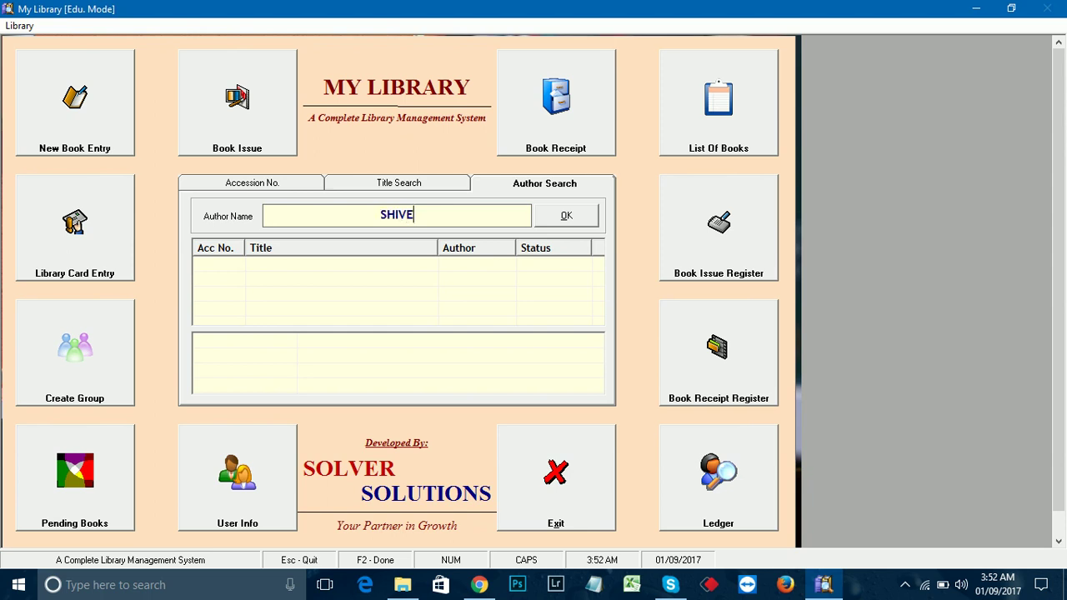
pyautogui.press('BackSpace')
pyautogui.write('KHERA')
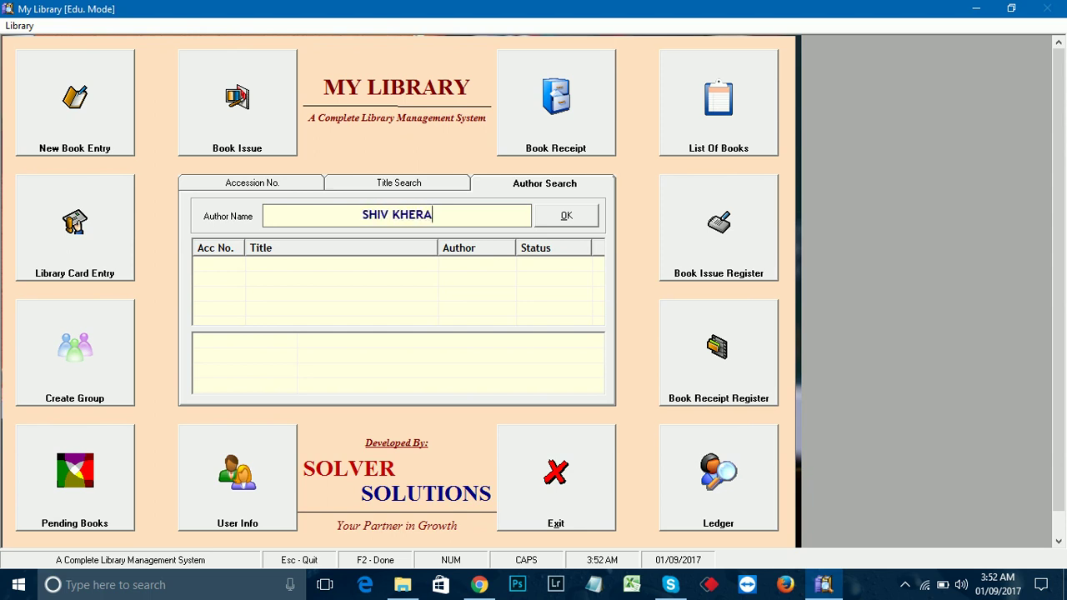
pyautogui.press('Tab')
pyautogui.press('Return')
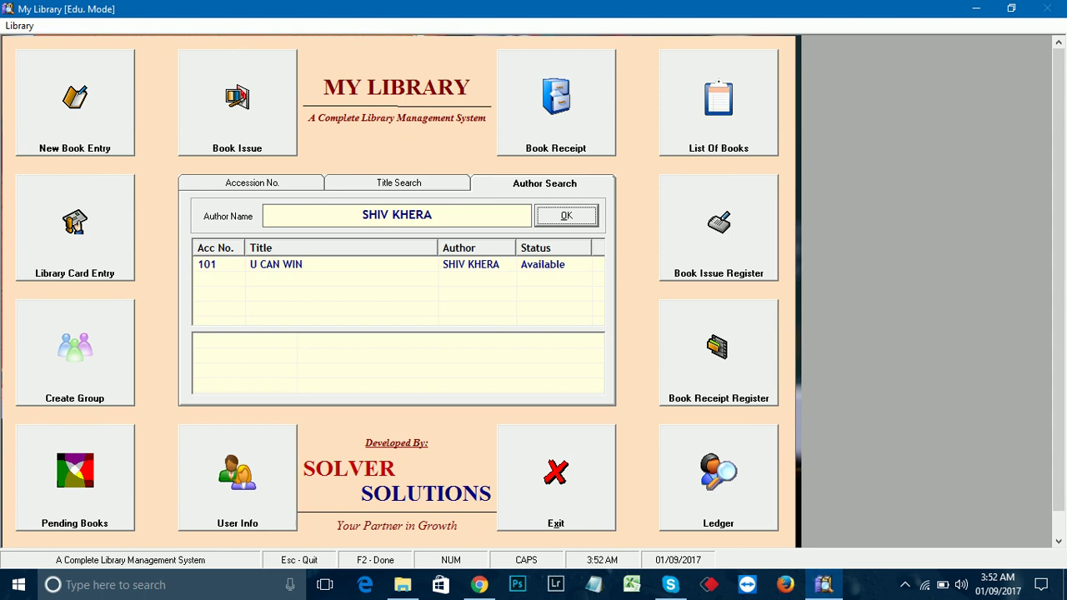
pyautogui.click(275, 264)
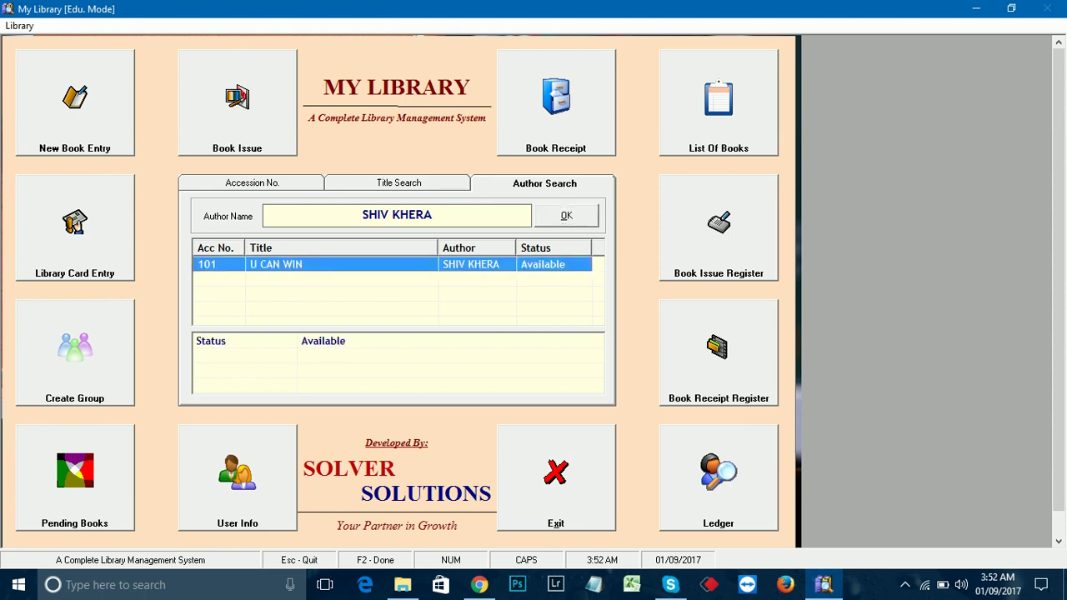
pyautogui.click(250, 341)
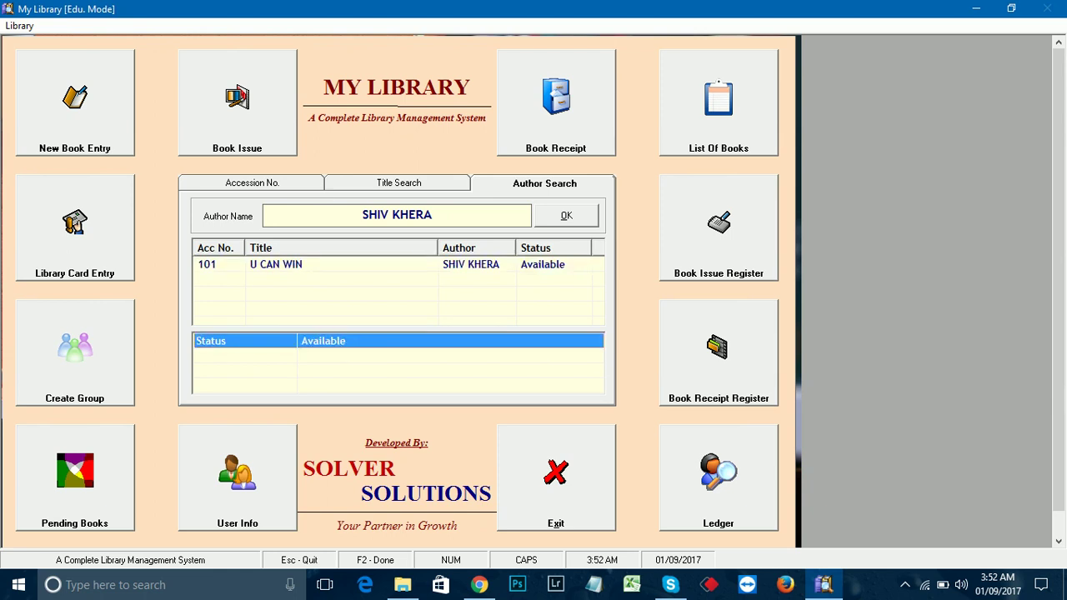
pyautogui.click(275, 264)
pyautogui.click(250, 341)
pyautogui.click(432, 215)
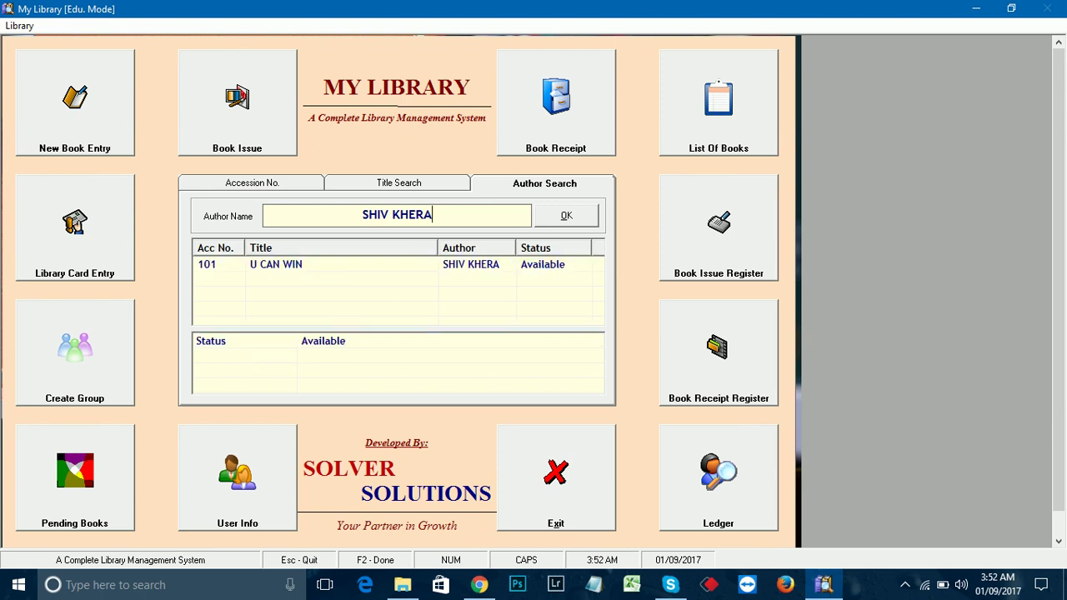
pyautogui.press('BackSpace')
pyautogui.press('BackSpace')
pyautogui.press('BackSpace')
pyautogui.press('BackSpace')
pyautogui.press('BackSpace')
pyautogui.press('BackSpace')
pyautogui.press('BackSpace')
pyautogui.press('BackSpace')
pyautogui.press('BackSpace')
pyautogui.press('BackSpace')
# Step: Start a new book issue entry and pick the registered student via the card-number lookup
pyautogui.click(237, 100)
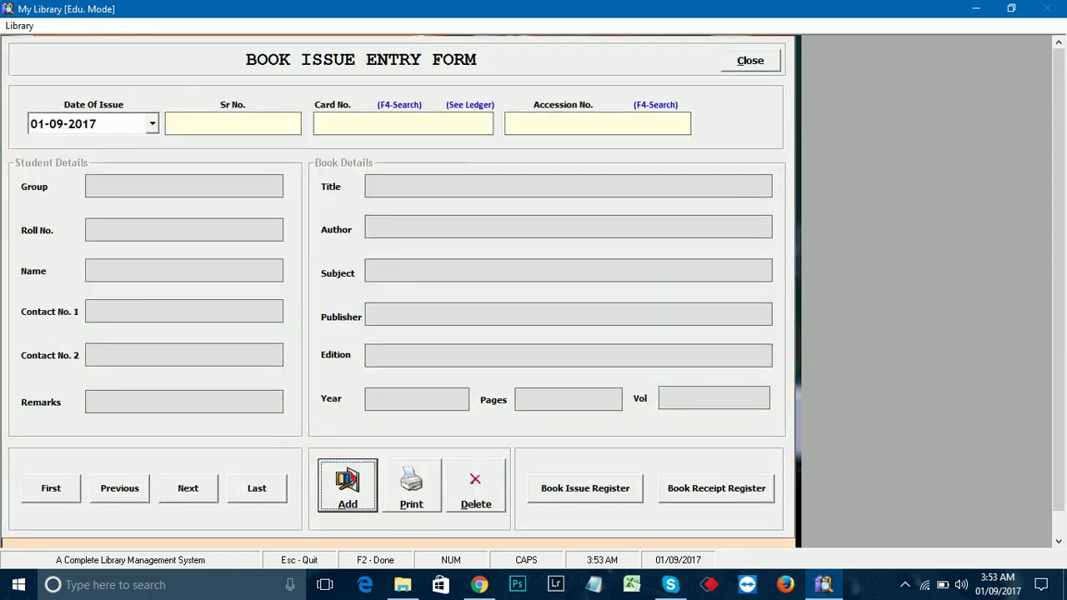
pyautogui.press('Return')
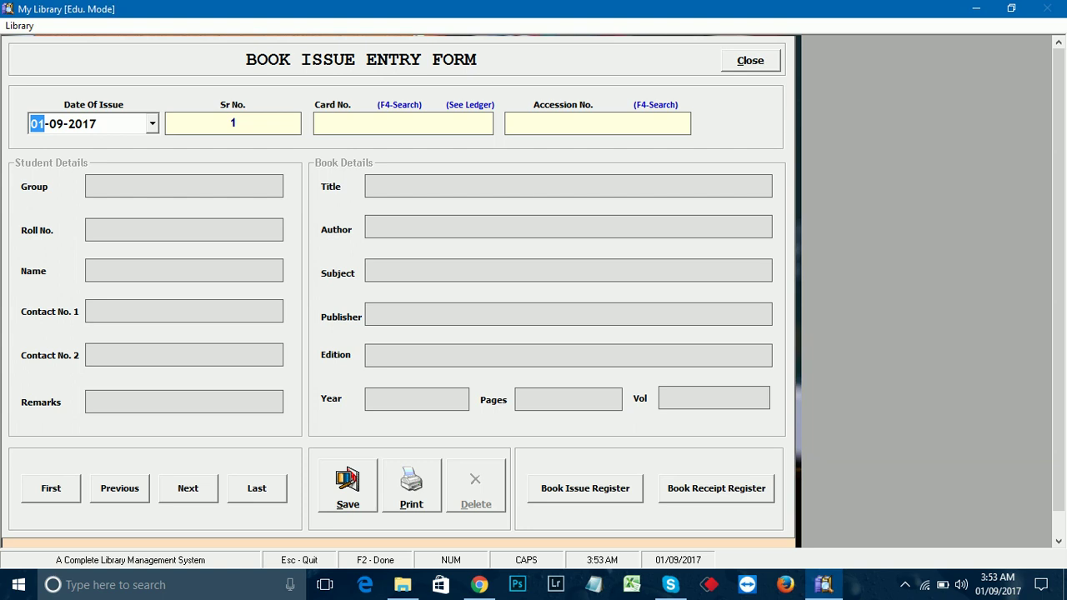
pyautogui.click(231, 124)
pyautogui.click(403, 124)
pyautogui.press('F4')
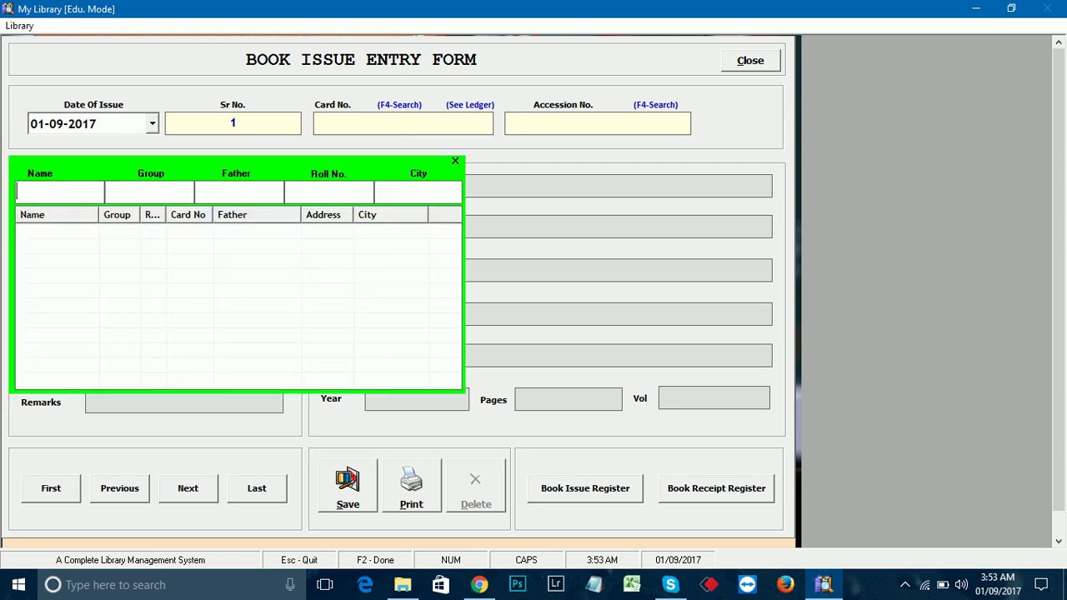
pyautogui.write('MO')
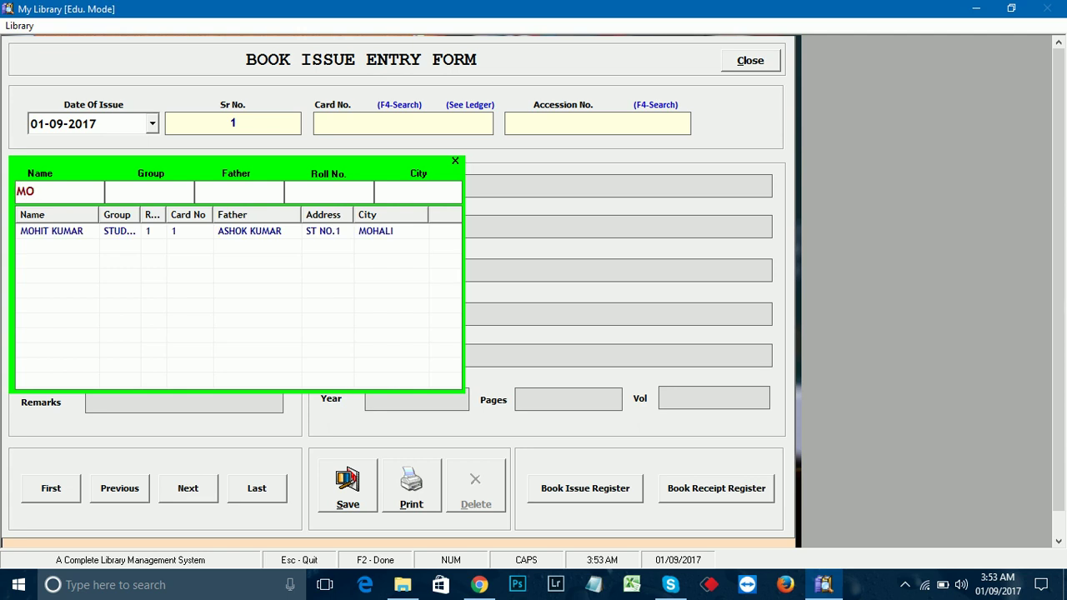
pyautogui.press('Down')
pyautogui.press('Return')
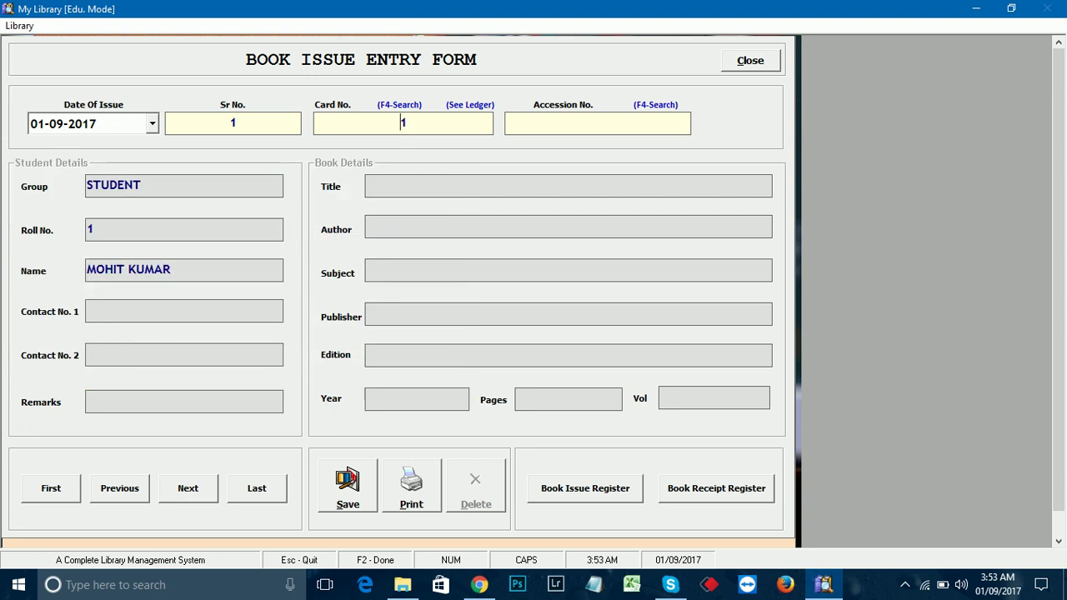
# Step: Enter accession number 101 for U CAN WIN and confirm the issue
pyautogui.click(597, 123)
pyautogui.press('F4')
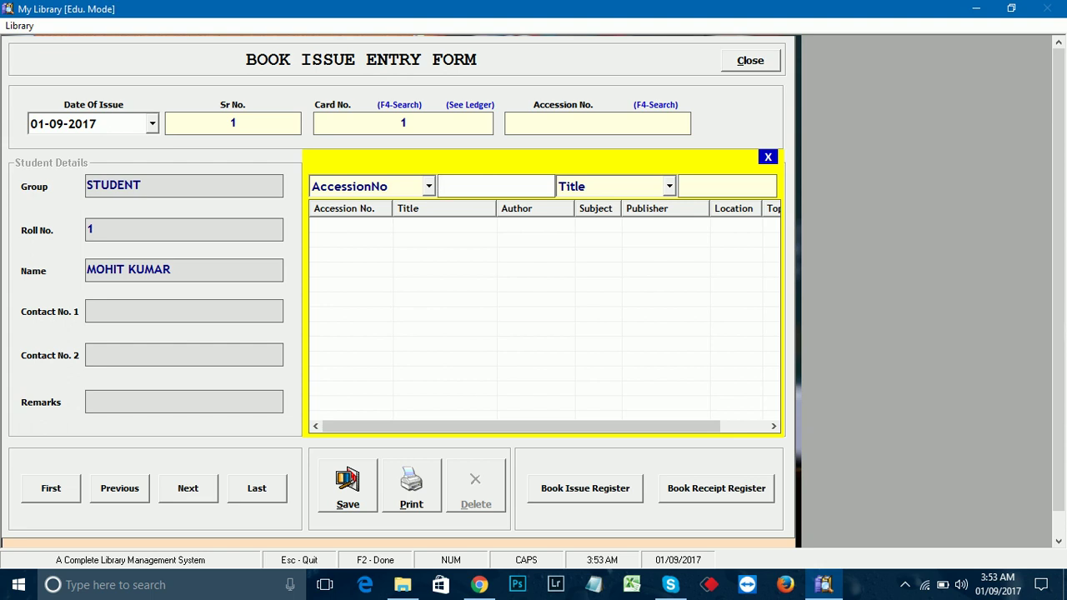
pyautogui.write('101')
pyautogui.press('Return')
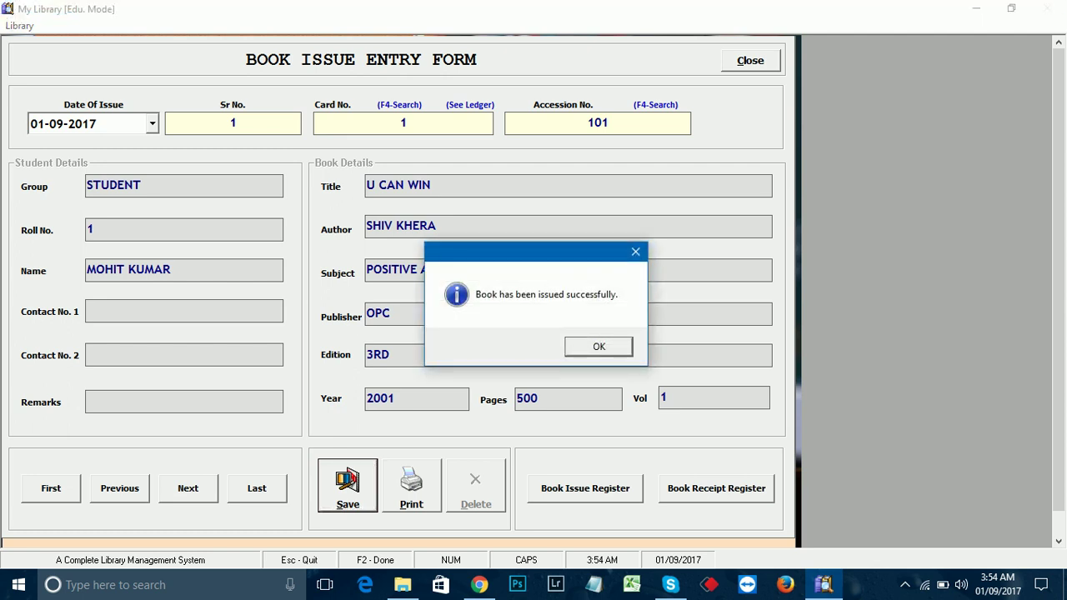
pyautogui.press('Return')
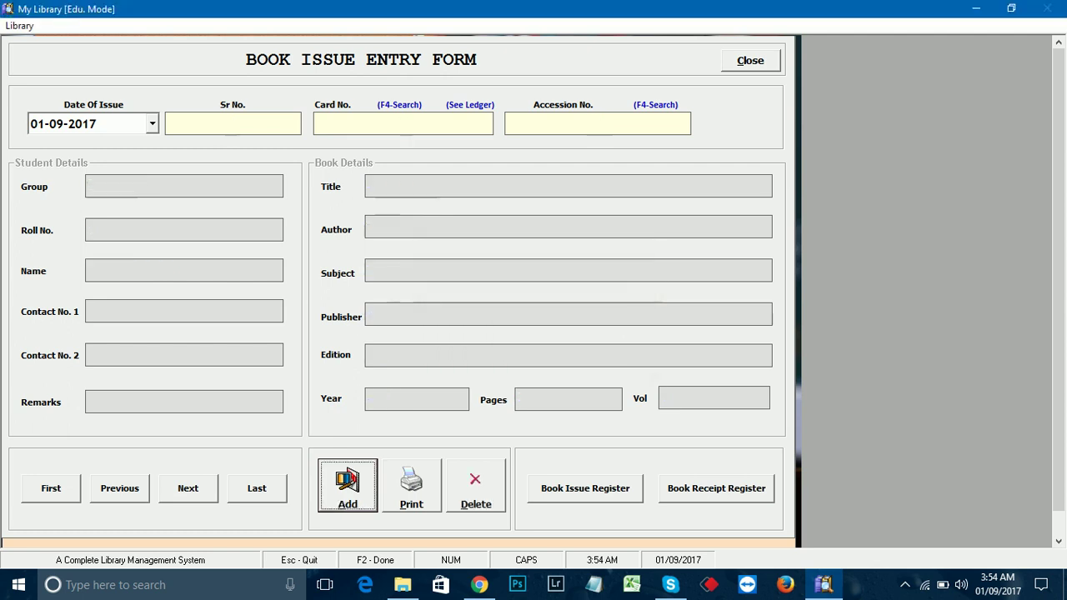
# Step: Check card 1's ledger lists U CAN WIN issued 01-09-2017 and not yet returned
pyautogui.press('Escape')
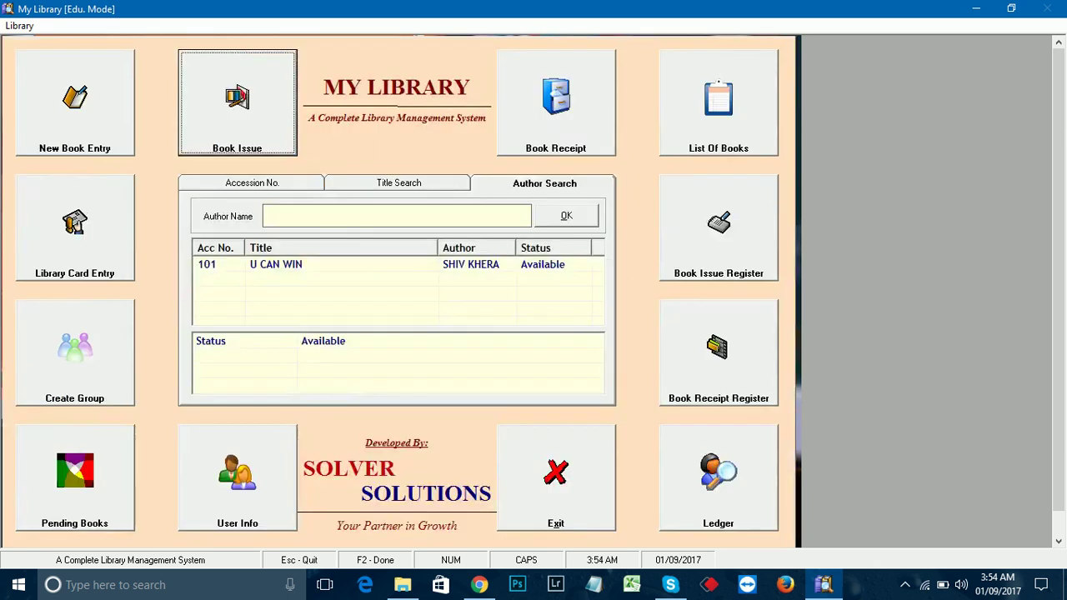
pyautogui.press('l')
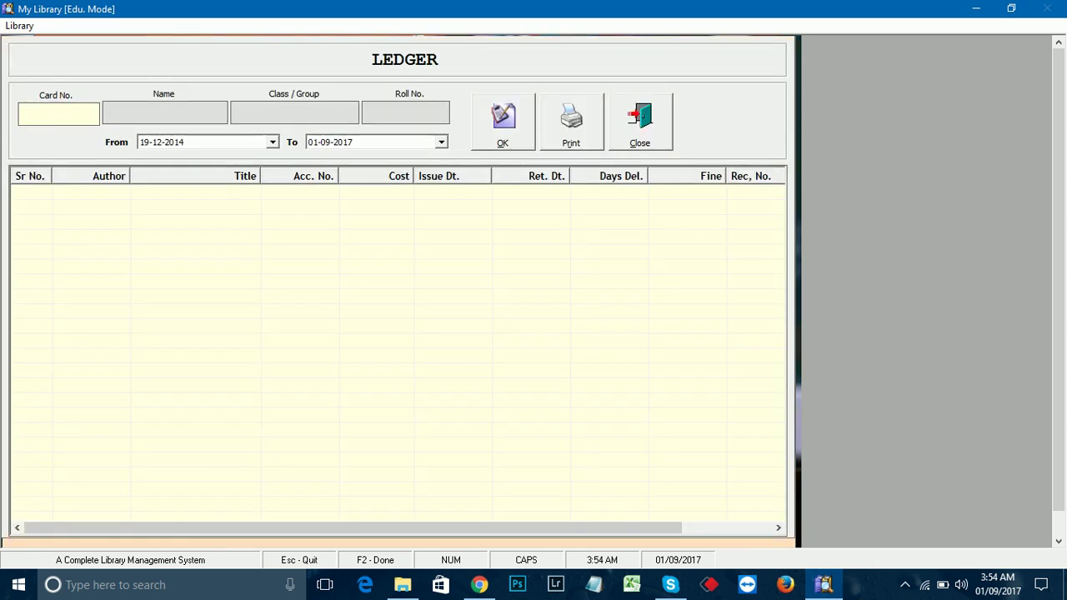
pyautogui.write('1')
pyautogui.press('Return')
pyautogui.press('Return')
pyautogui.press('Return')
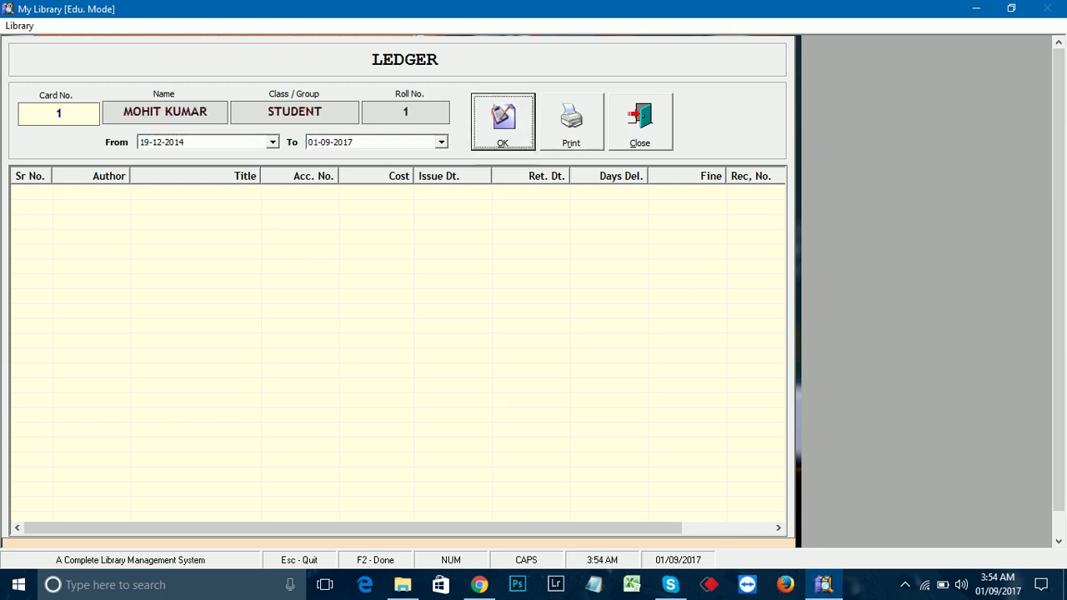
pyautogui.press('Return')
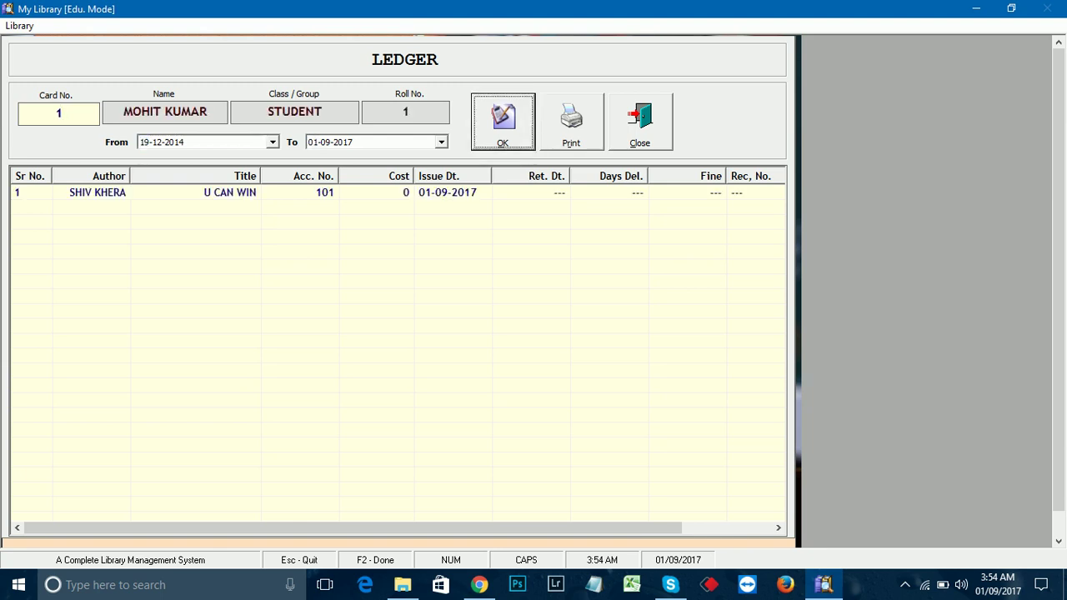
pyautogui.click(98, 193)
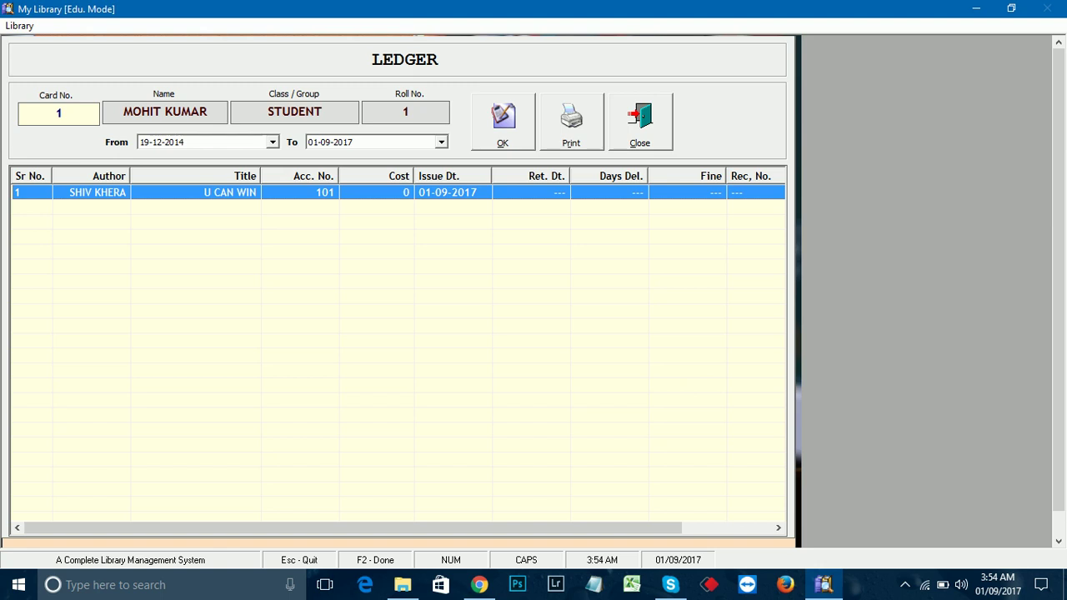
pyautogui.press('Escape')
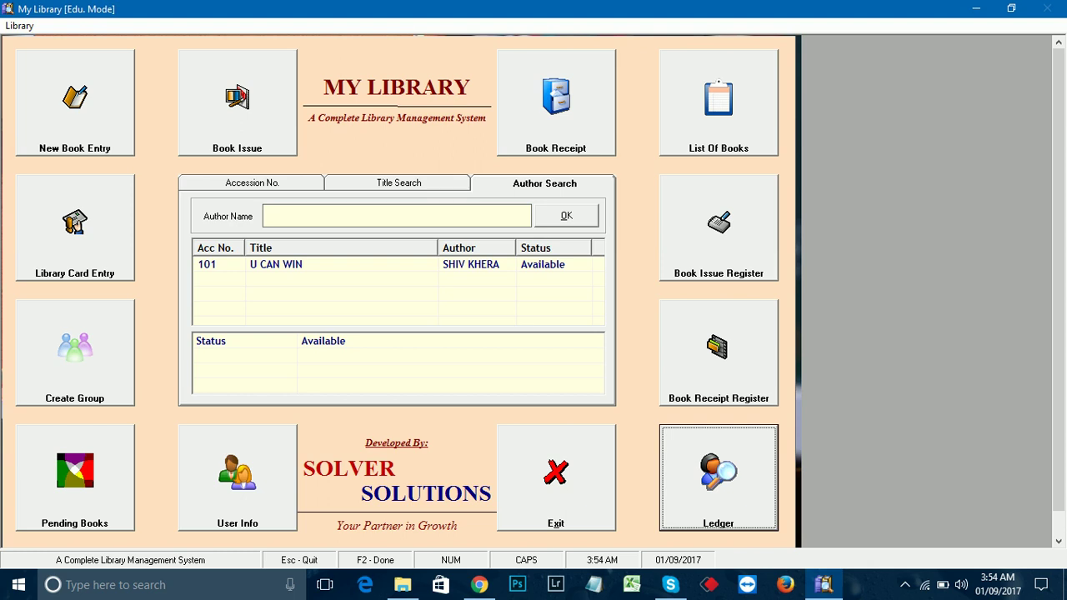
pyautogui.press('Up')
pyautogui.press('Up')
pyautogui.press('Return')
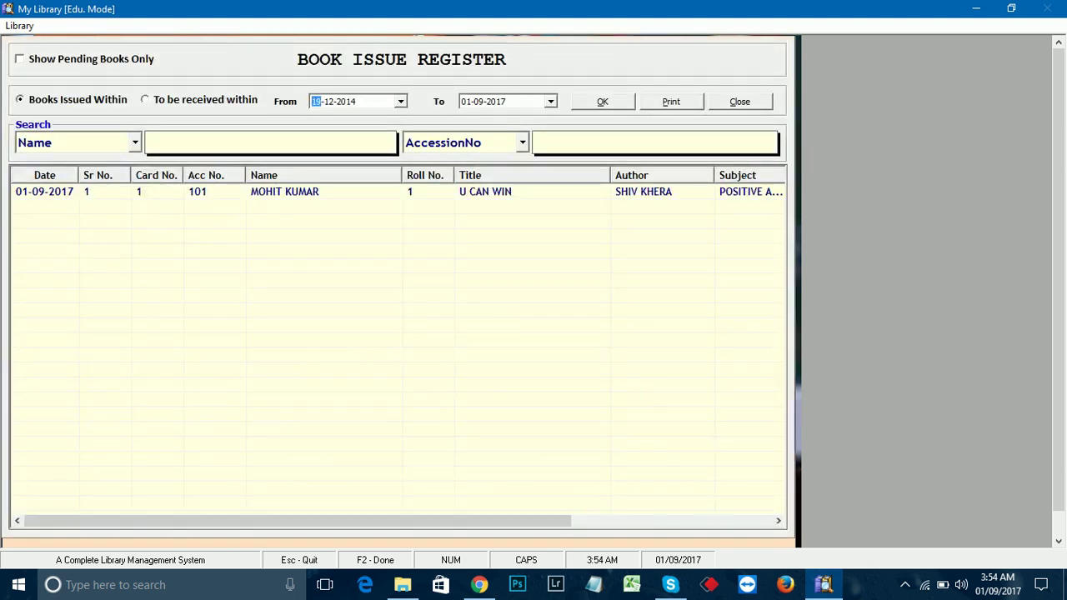
pyautogui.press('Return')
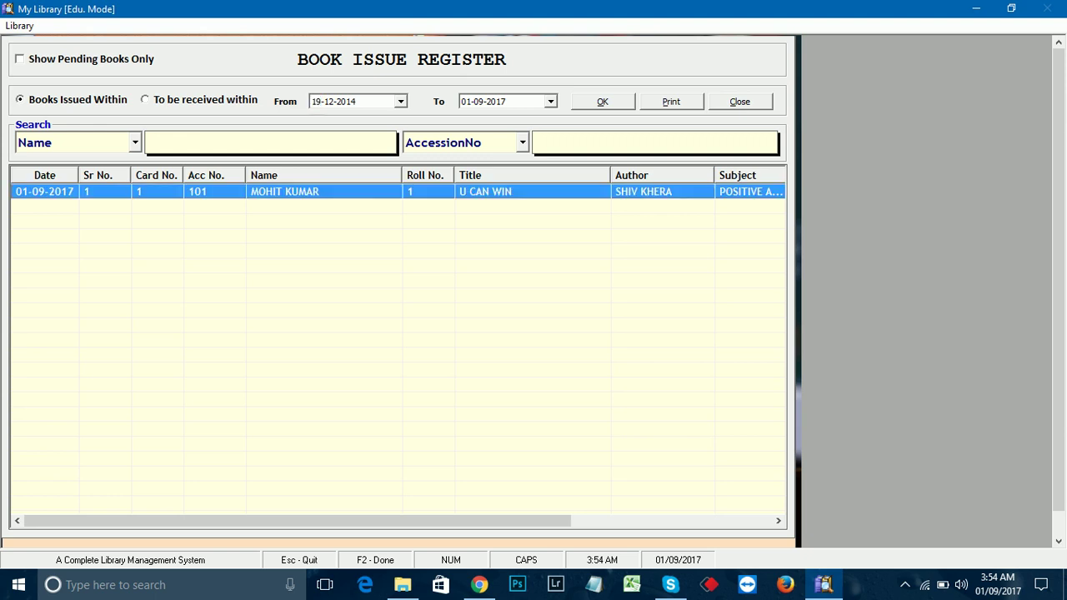
pyautogui.press('Escape')
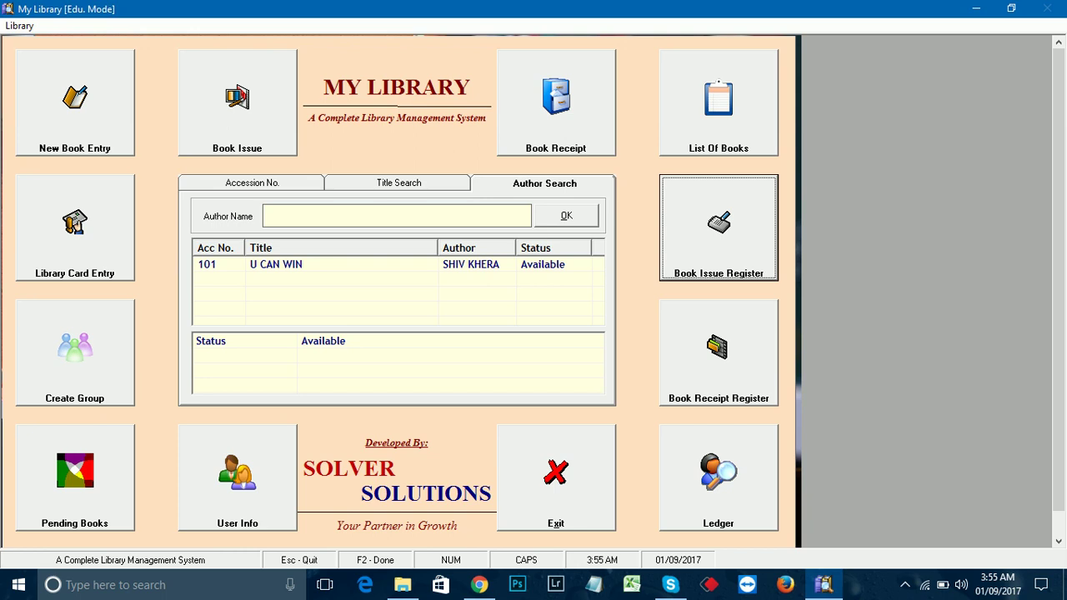
# Step: Review book 101 U CAN WIN's issue details: card 1, issued 01-09-2017, due 11-09-2017
pyautogui.click(275, 264)
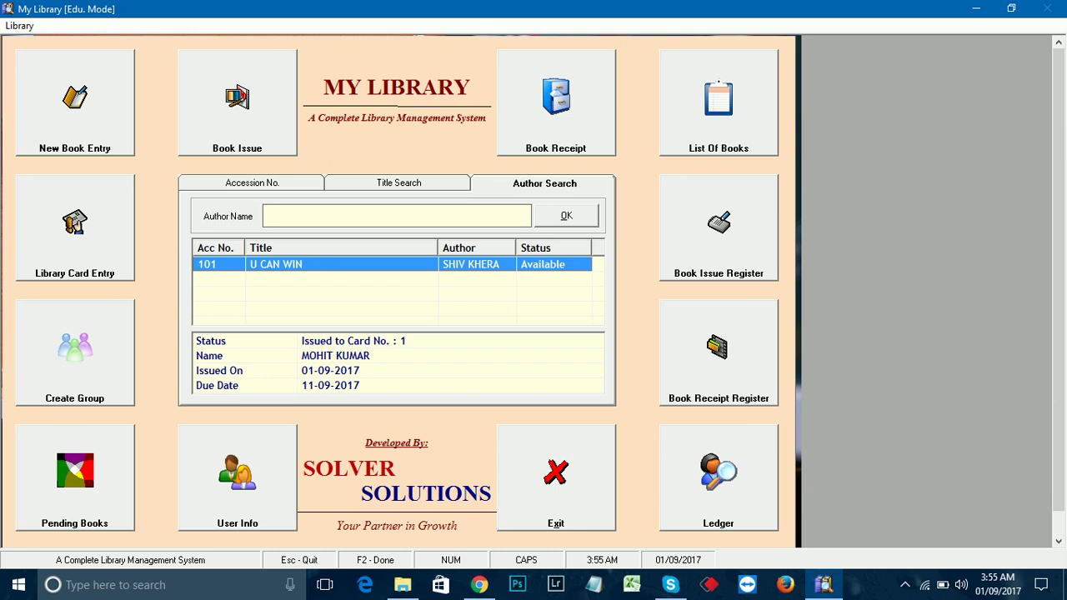
pyautogui.click(242, 341)
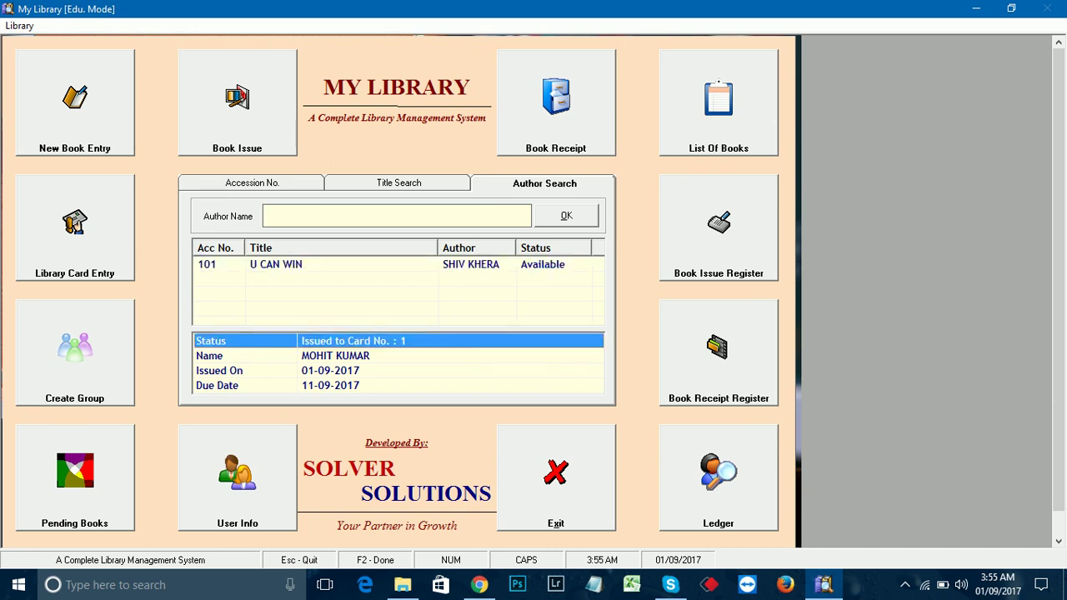
pyautogui.press('Down')
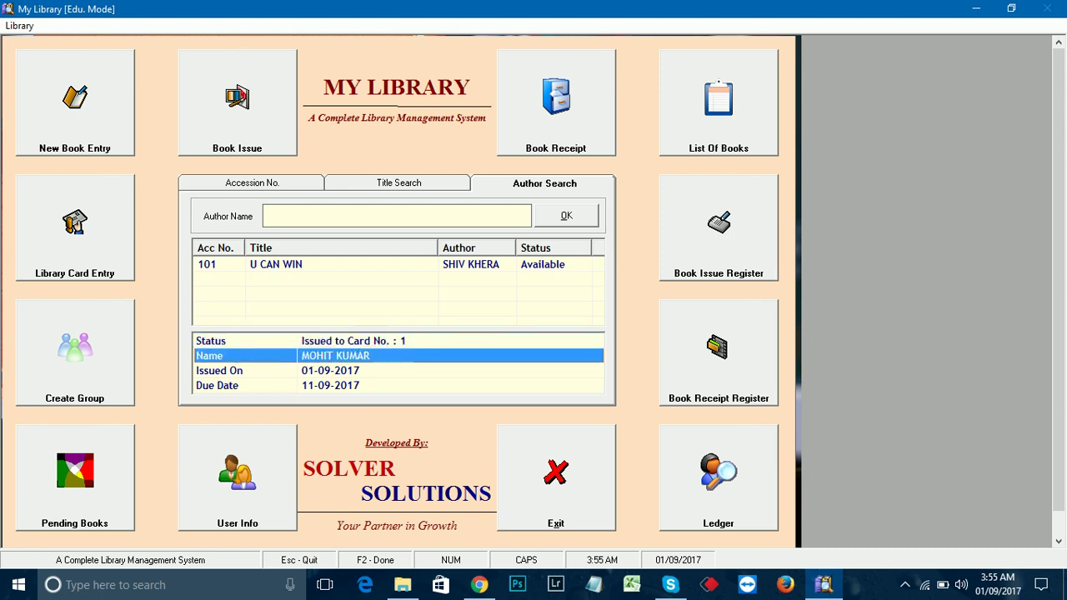
pyautogui.press('Down')
pyautogui.press('Down')
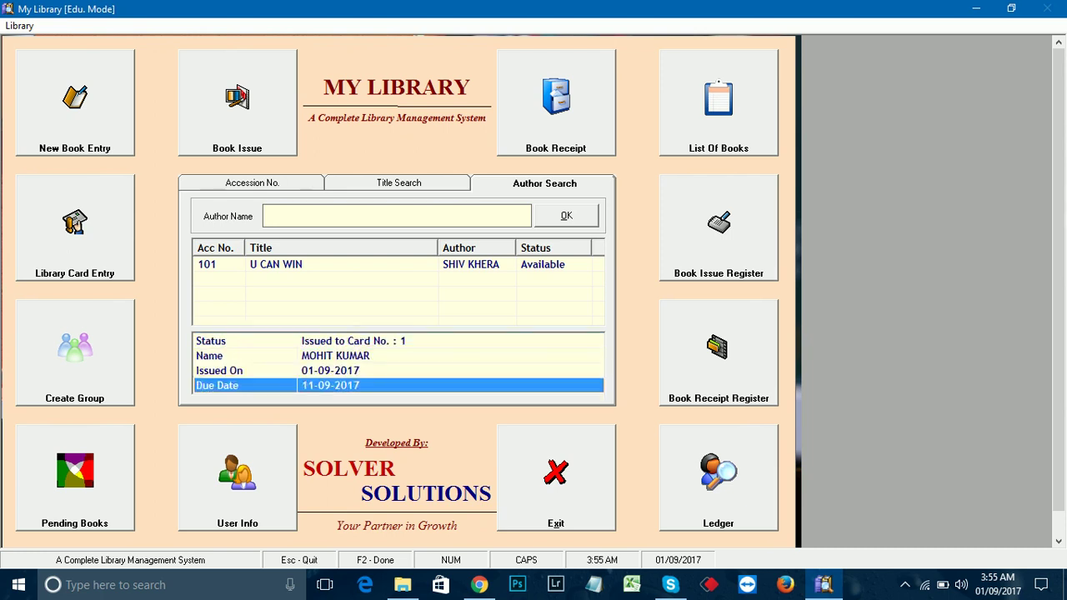
pyautogui.press('Up')
pyautogui.press('Down')
pyautogui.press('Up')
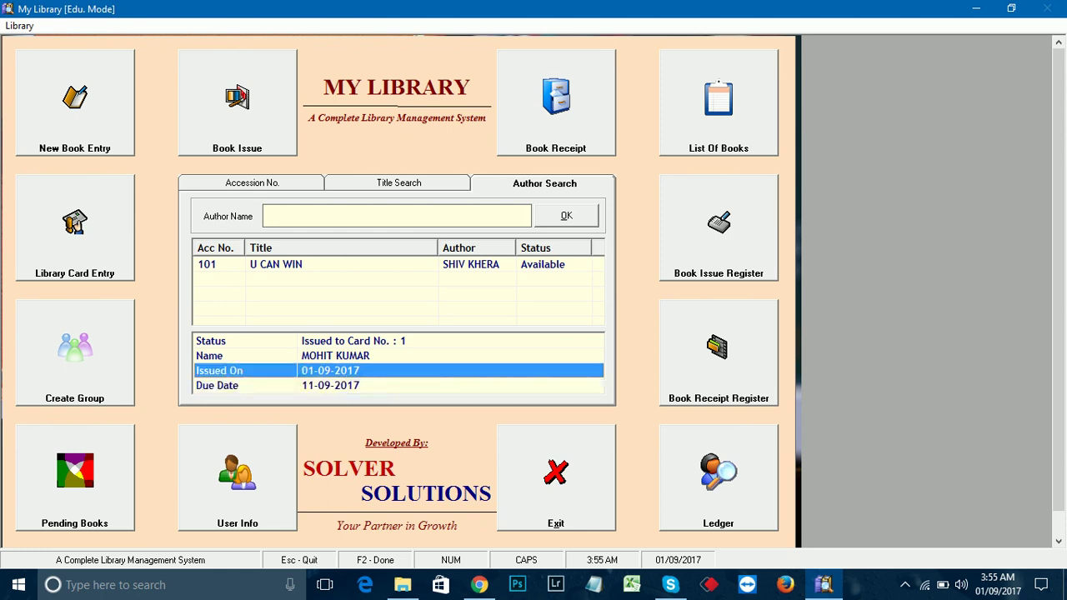
pyautogui.press('Down')
pyautogui.press('Up')
pyautogui.press('Down')
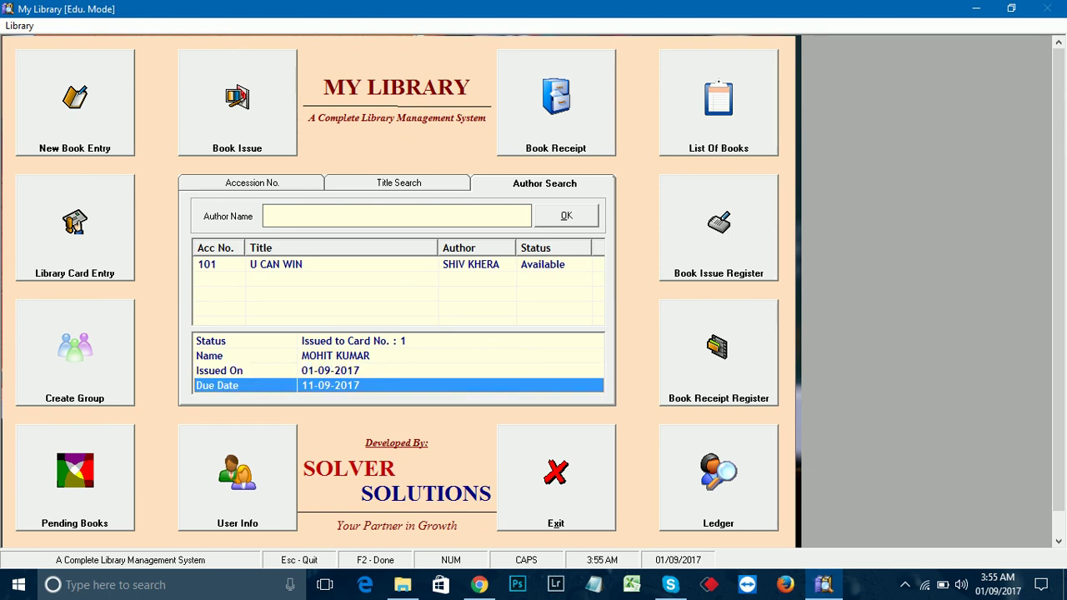
pyautogui.press('Return')
pyautogui.press('Return')
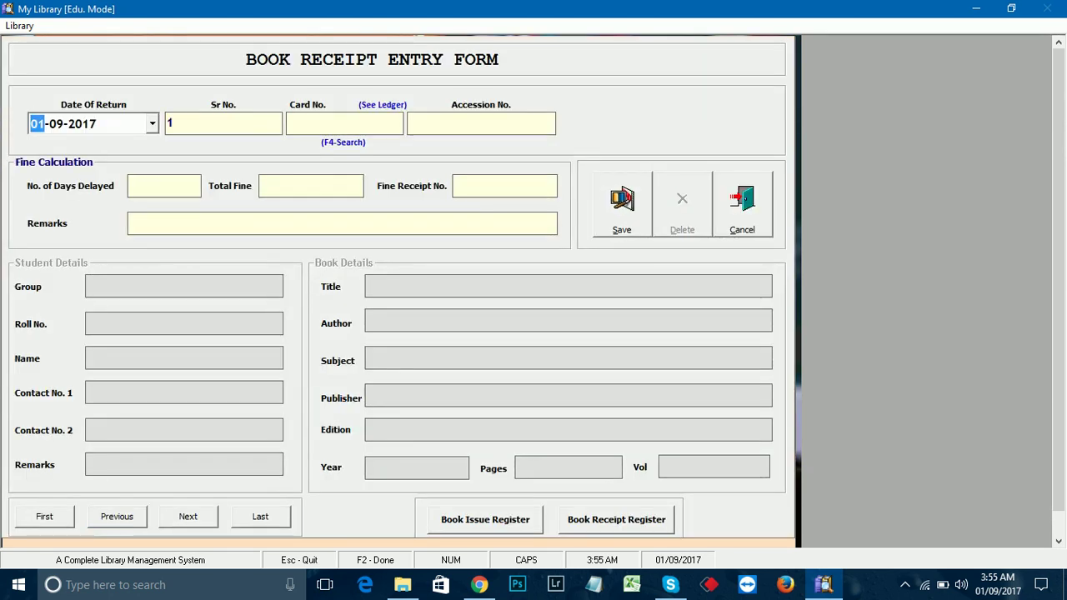
# Step: Enter return date 15-09-2017, card number 1 and accession number 101
pyautogui.write('15')
pyautogui.press('Return')
pyautogui.press('Return')
pyautogui.write('1')
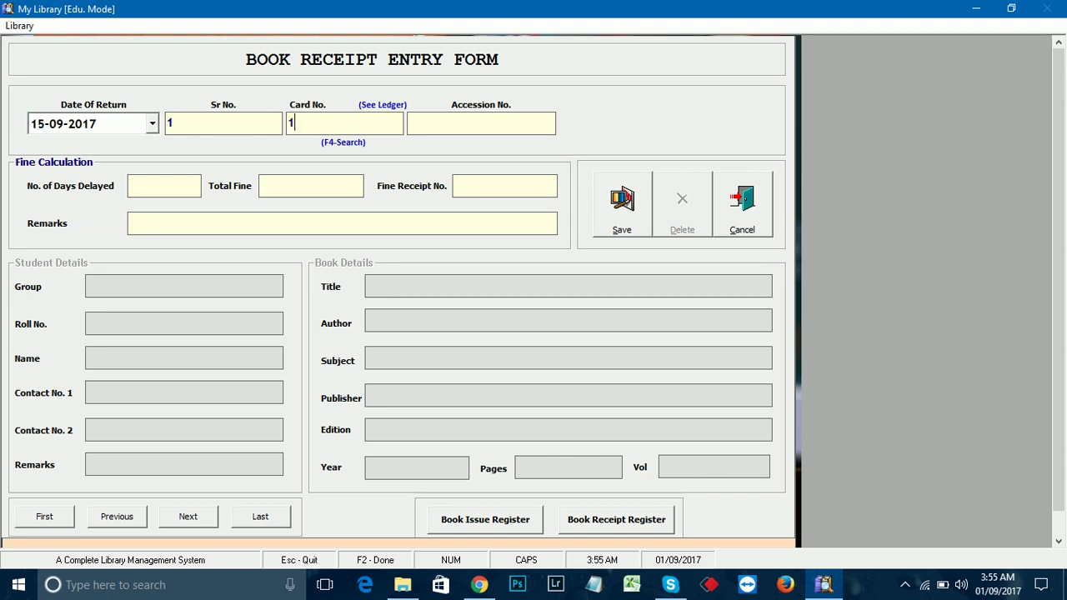
pyautogui.press('Return')
pyautogui.write('101')
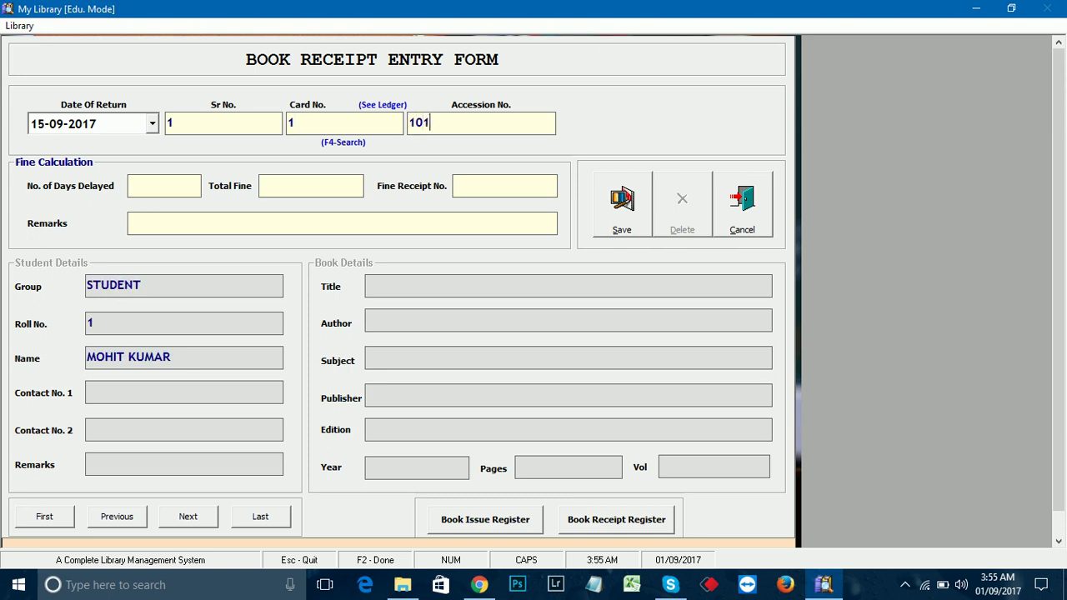
pyautogui.press('Return')
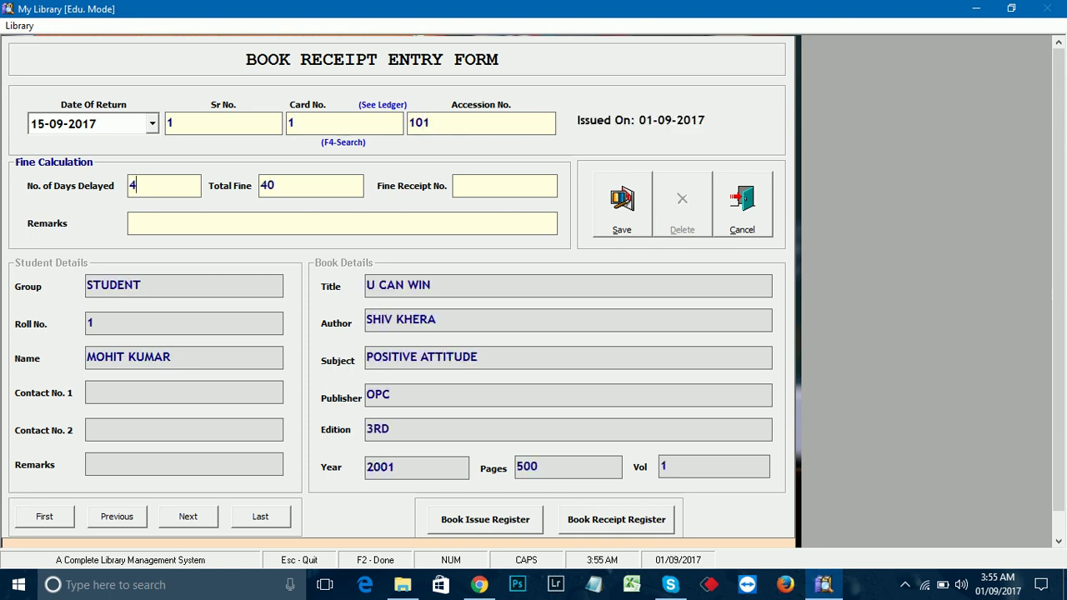
# Step: Accept the 4-day delay and fine of 40, add receipt number 10 and remark ABC, and save
pyautogui.hotkey('shift', 'Home')
pyautogui.press('Return')
pyautogui.press('Return')
pyautogui.write('10')
pyautogui.press('Tab')
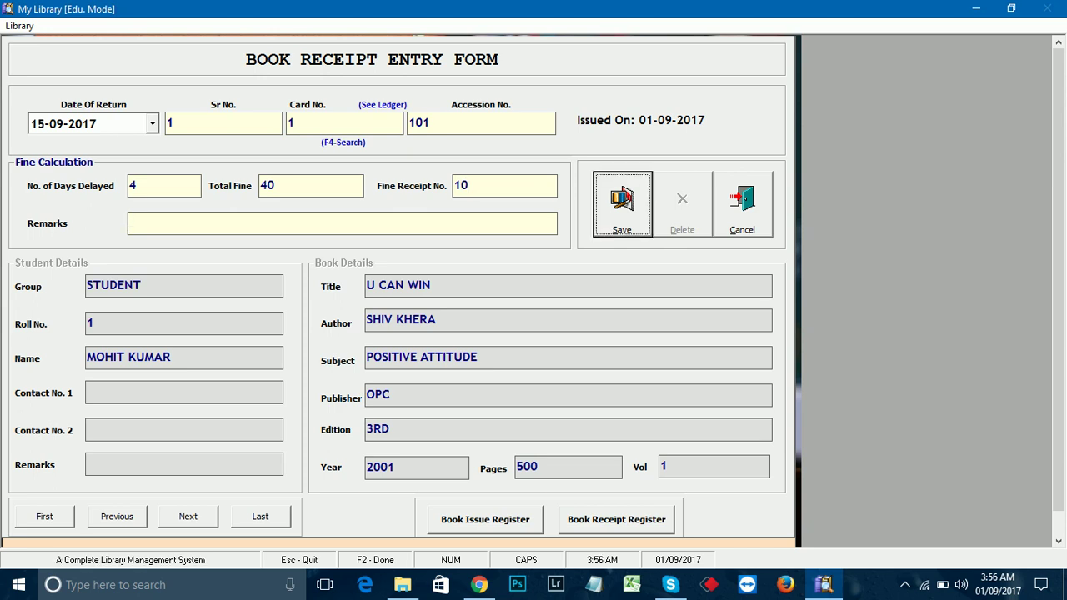
pyautogui.click(133, 224)
pyautogui.write('ABC')
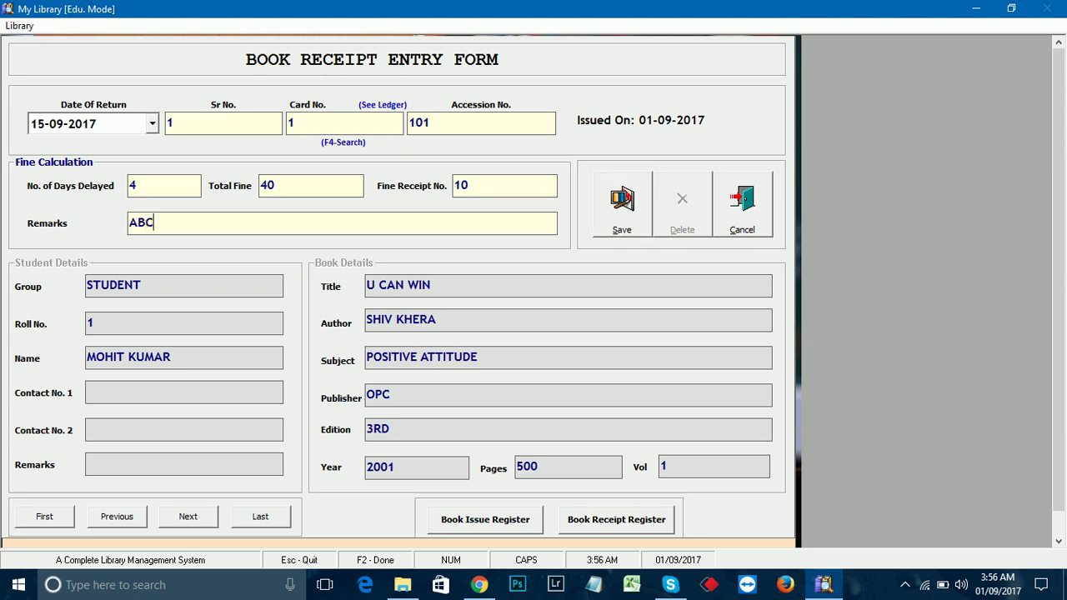
pyautogui.press('Tab')
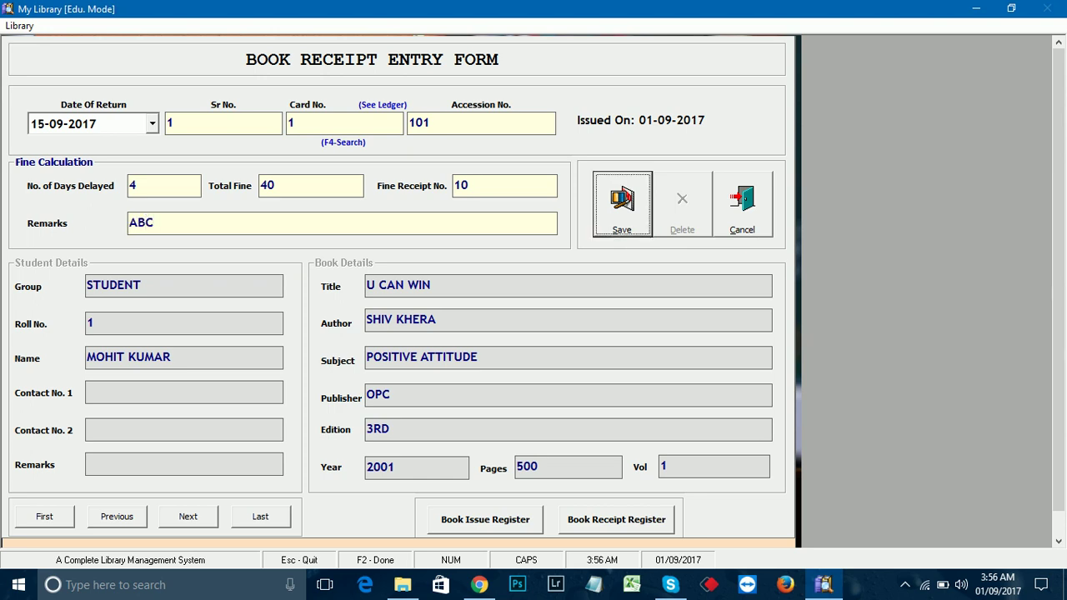
pyautogui.press('Return')
pyautogui.press('Return')
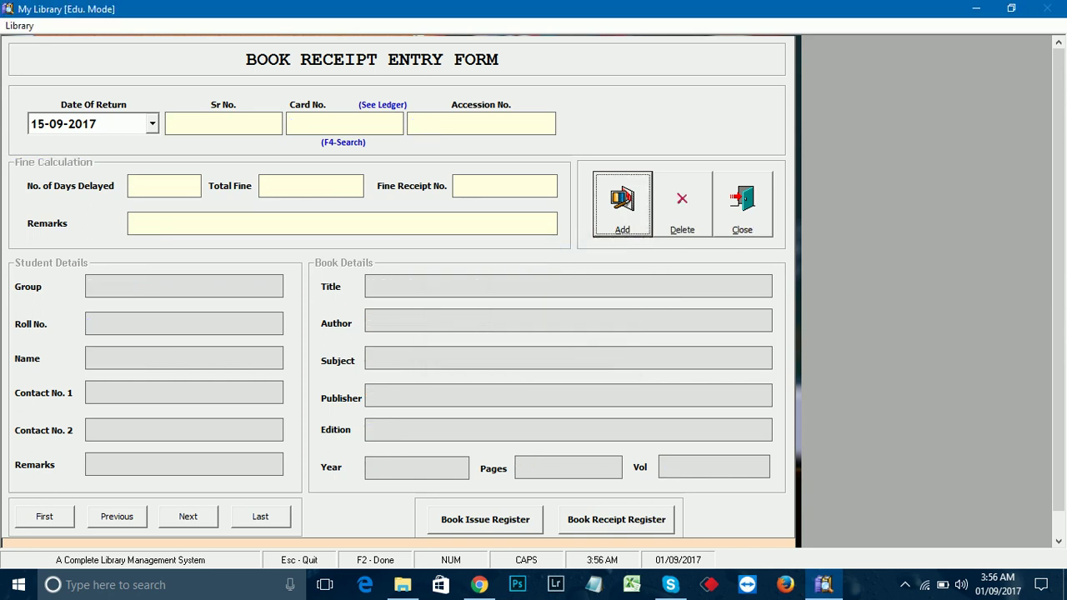
pyautogui.press('Escape')
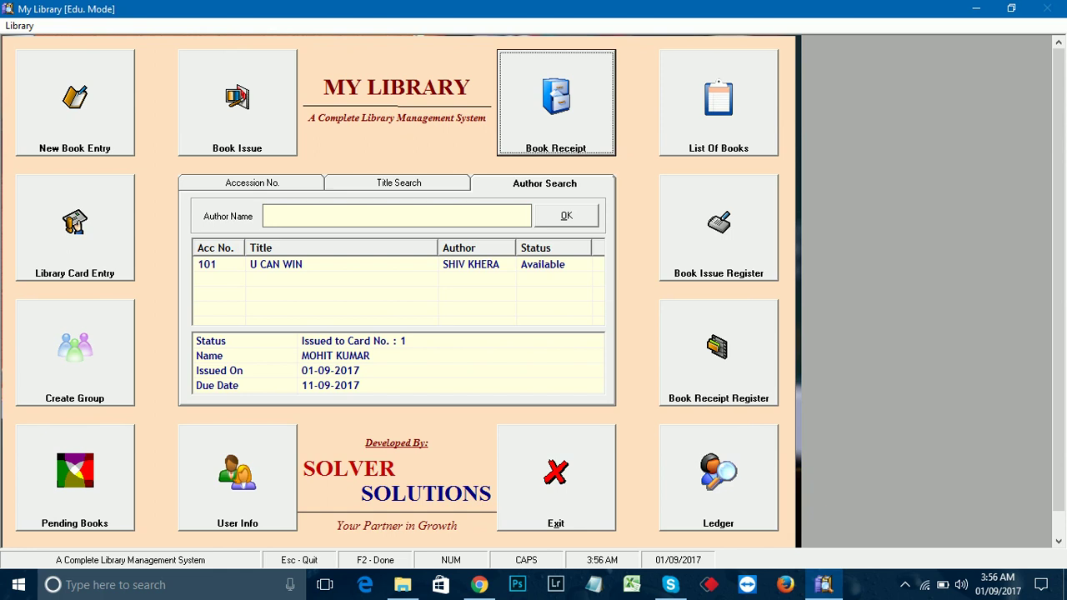
# Step: Confirm U CAN WIN's status now shows Available in the search results
pyautogui.click(333, 264)
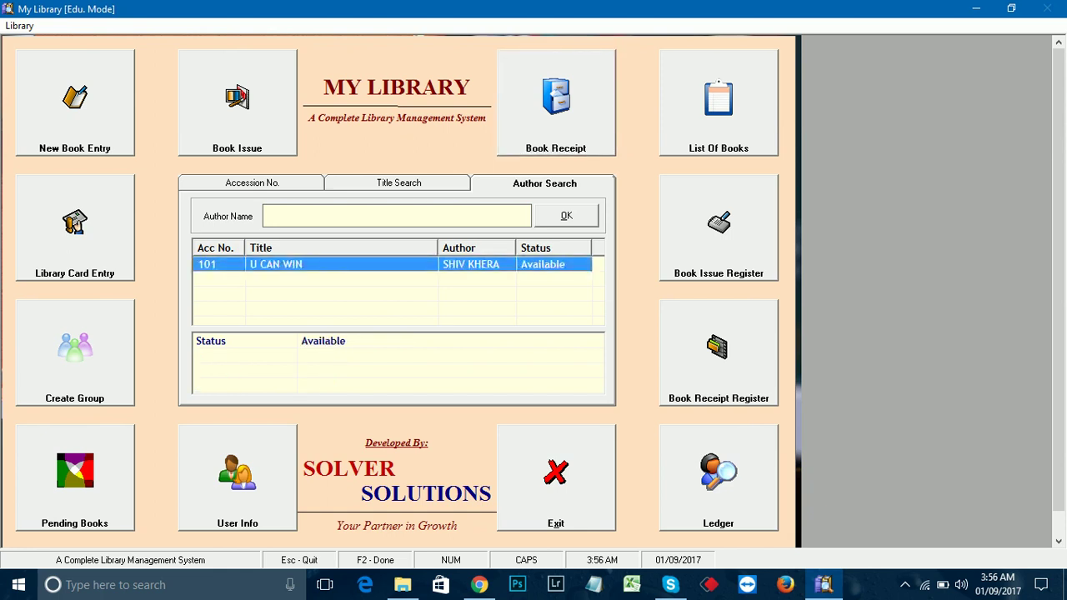
pyautogui.click(242, 341)
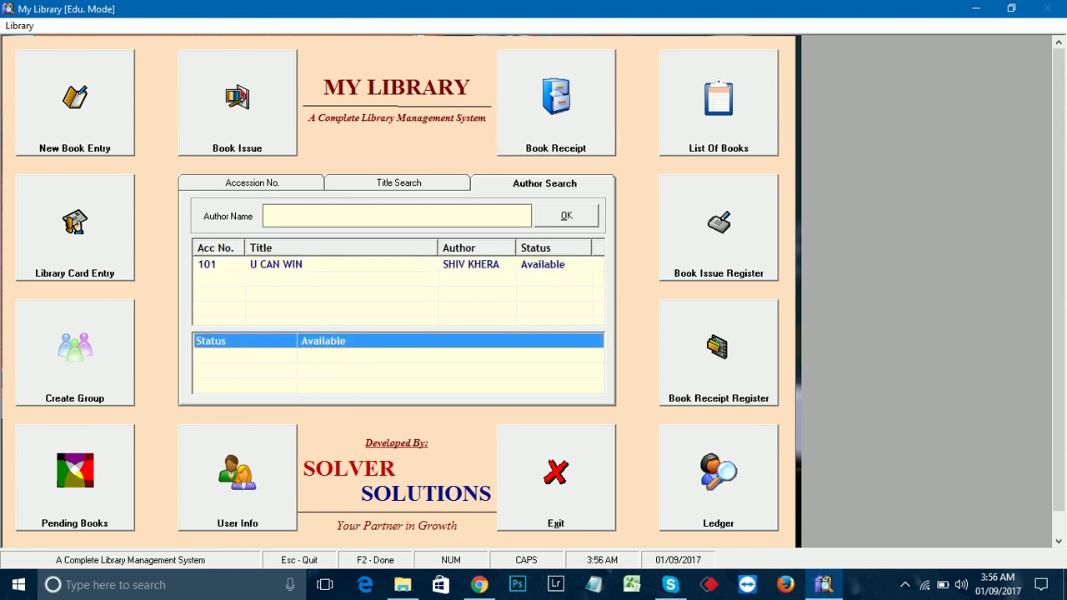
pyautogui.click(334, 264)
pyautogui.click(241, 341)
pyautogui.click(333, 264)
pyautogui.click(242, 341)
pyautogui.click(333, 265)
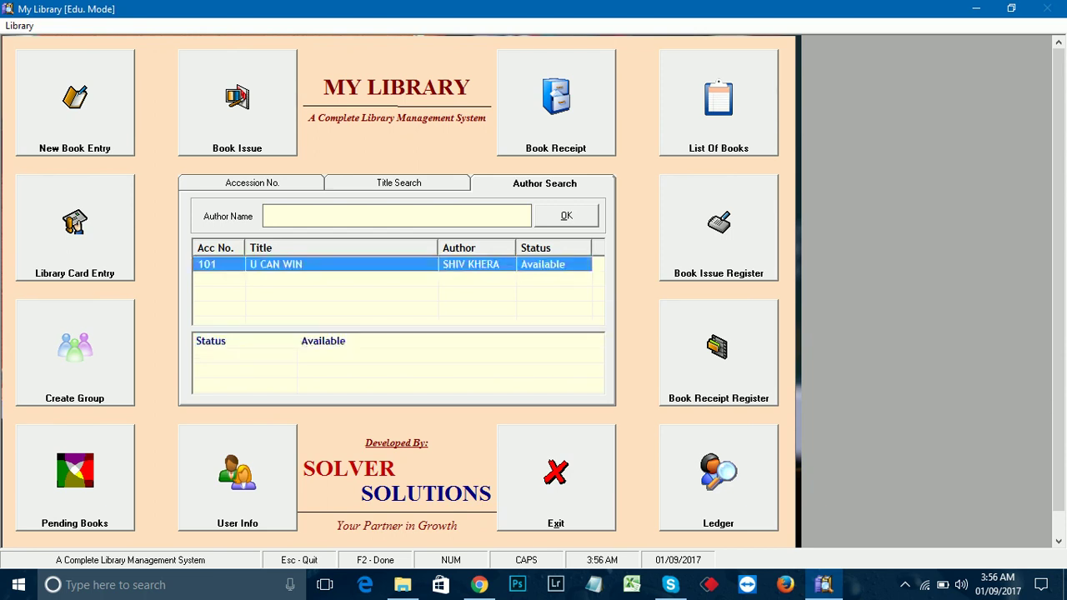
pyautogui.click(242, 341)
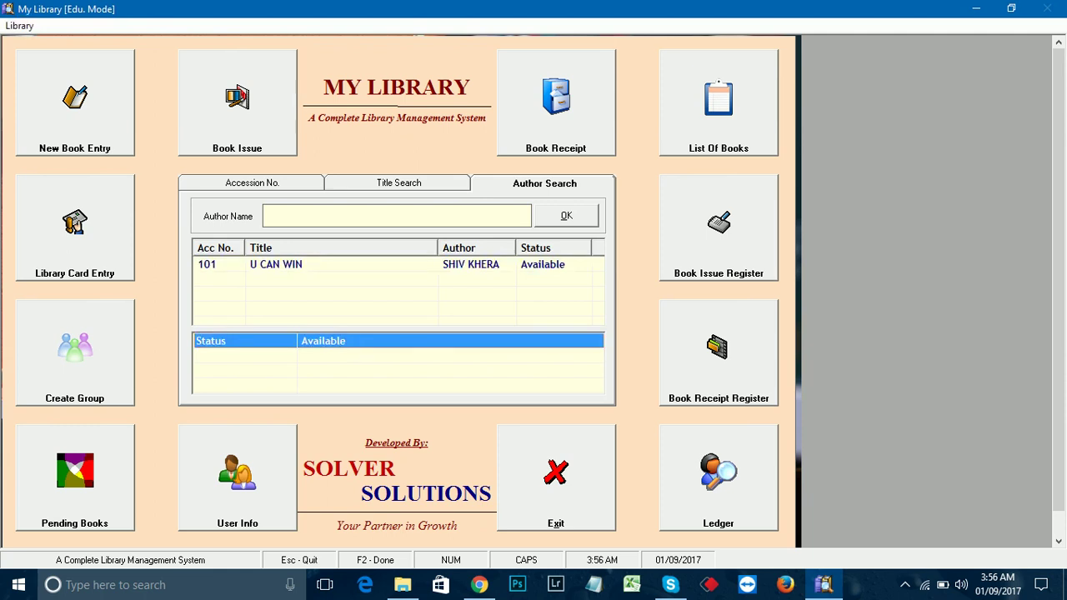
# Step: Check the Book Receipt Register lists the returned U CAN WIN entry
pyautogui.click(718, 352)
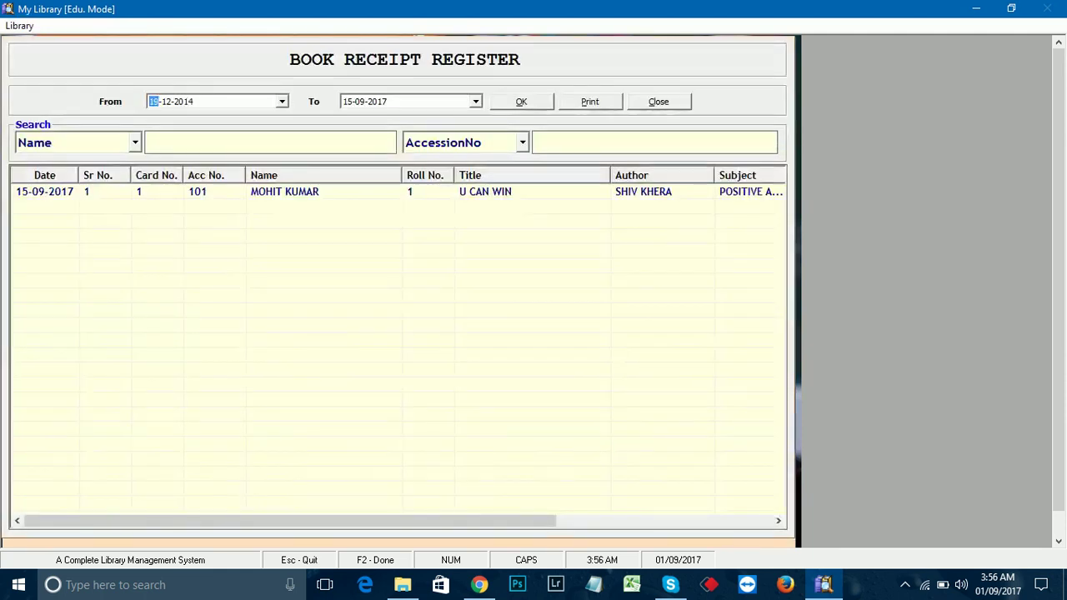
pyautogui.press('Return')
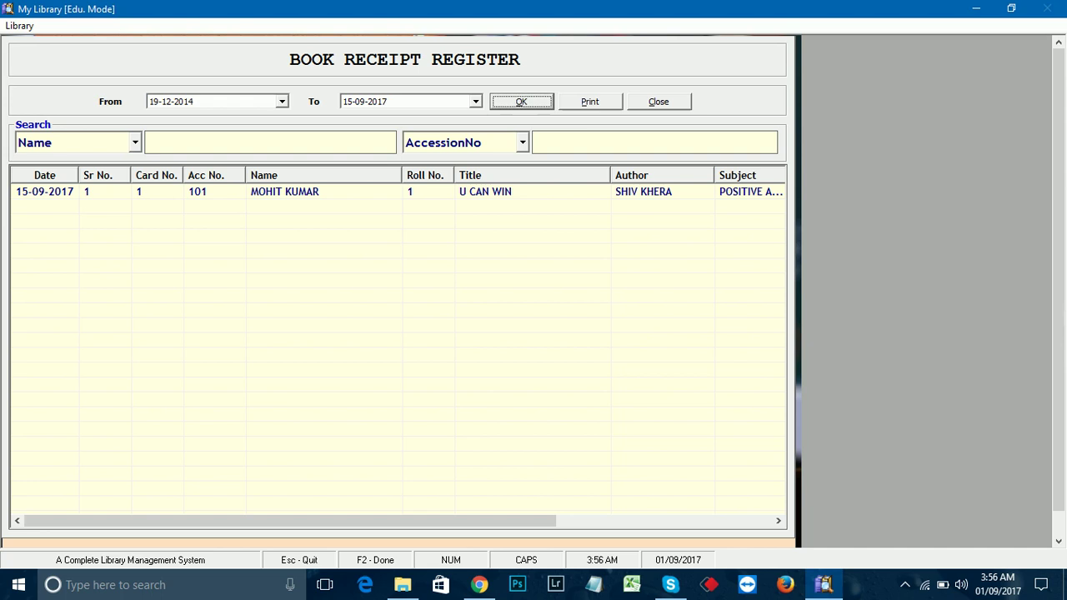
pyautogui.press('Return')
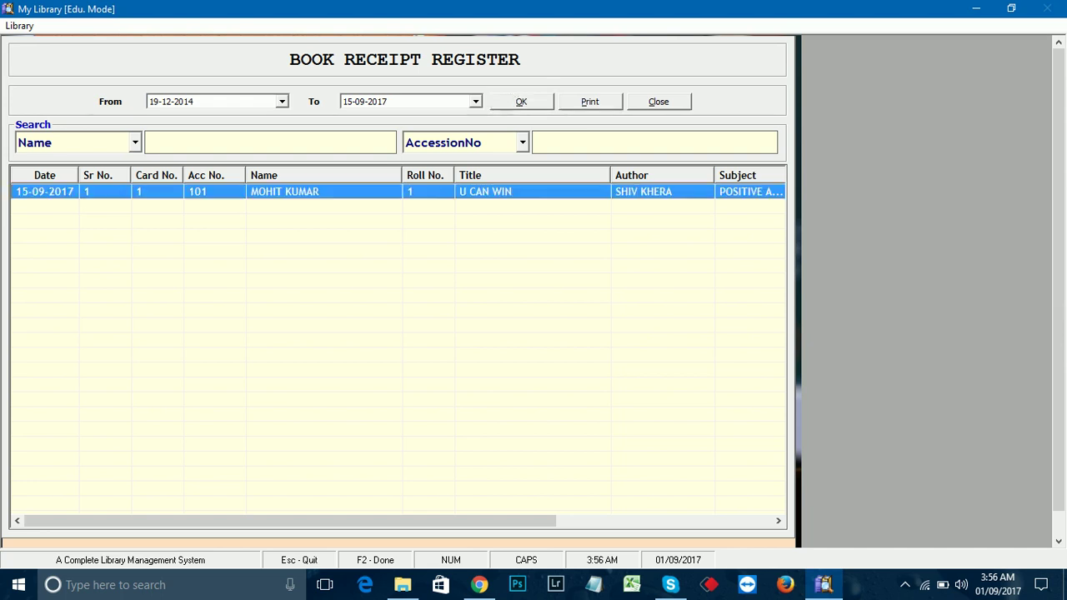
pyautogui.press('Escape')
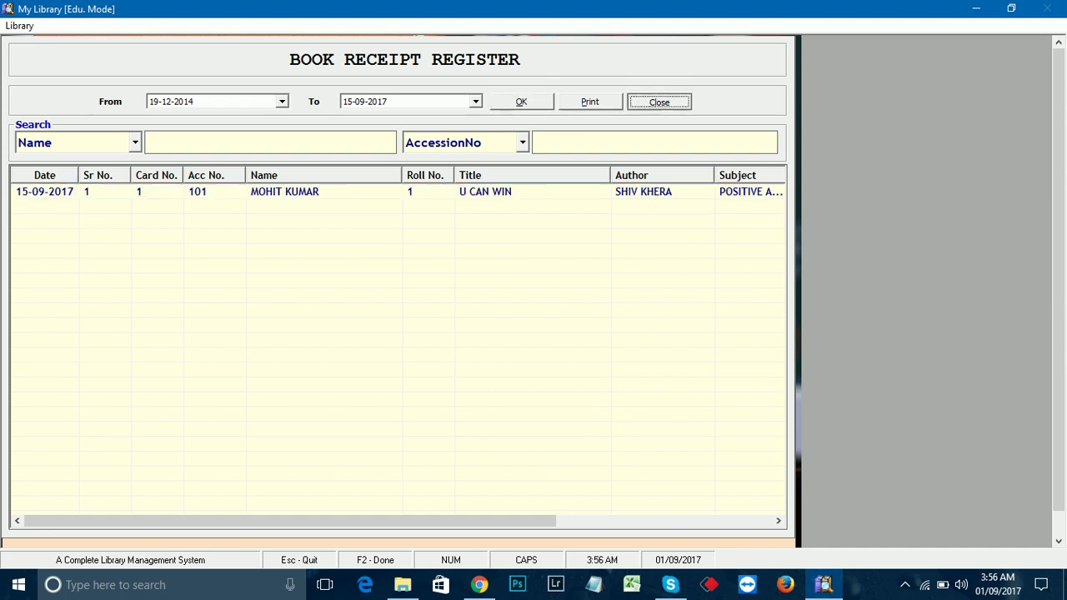
# Step: Check card 1's ledger shows U CAN WIN returned 15-09-2017 with fine 40
pyautogui.press('Down')
pyautogui.press('Return')
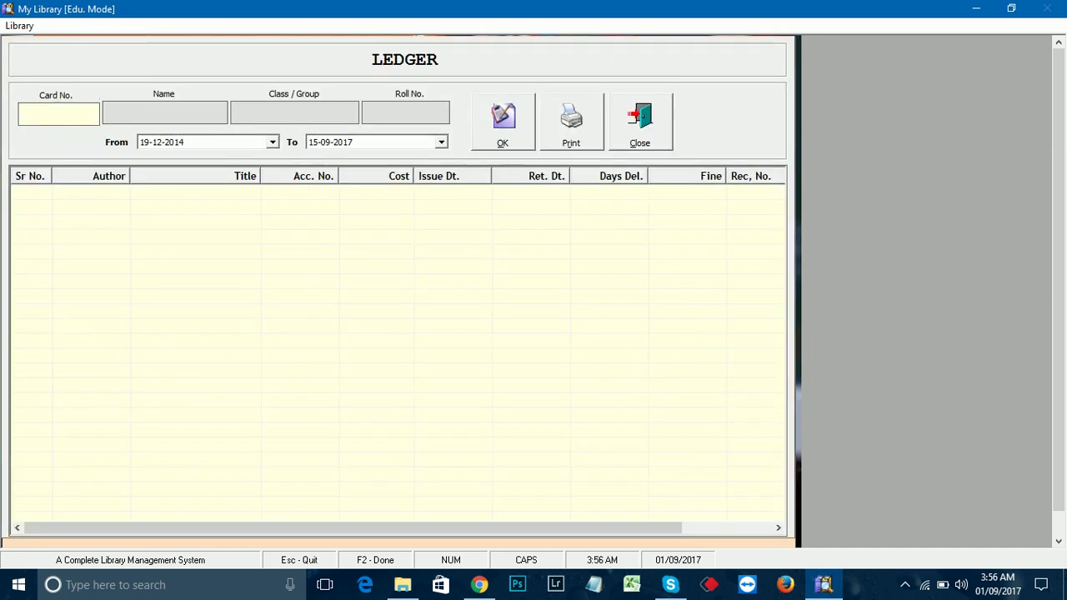
pyautogui.write('1')
pyautogui.press('Return')
pyautogui.press('Return')
pyautogui.press('Return')
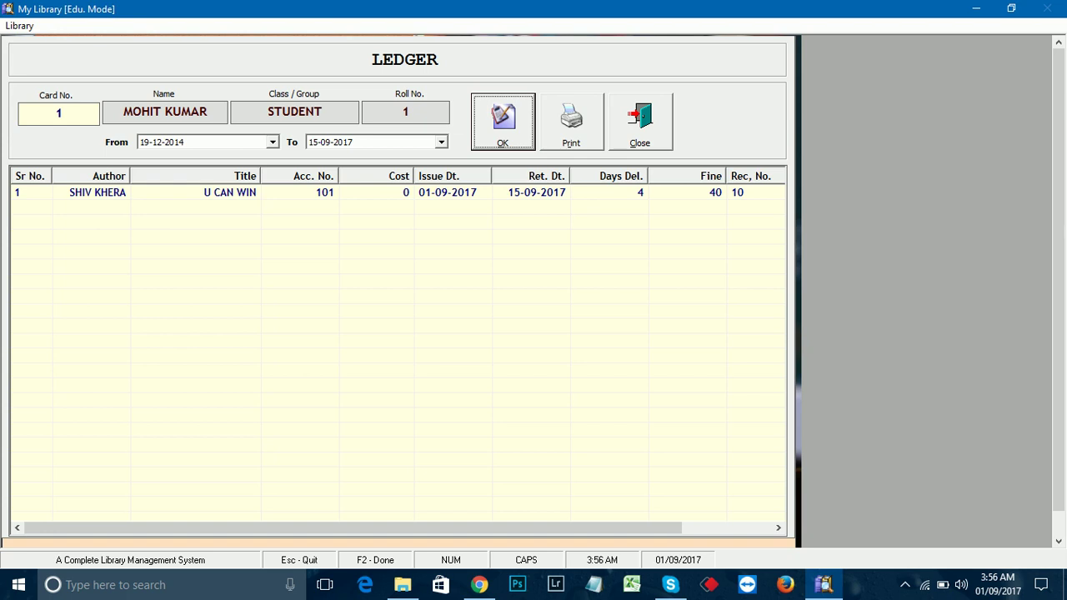
pyautogui.press('Return')
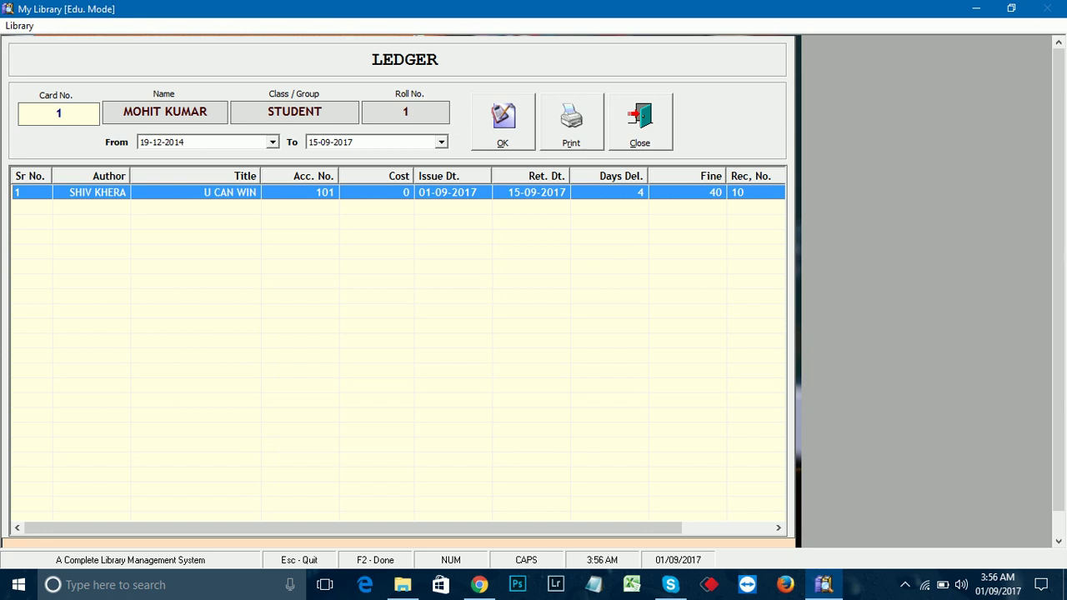
pyautogui.press('Return')
pyautogui.press('Return')
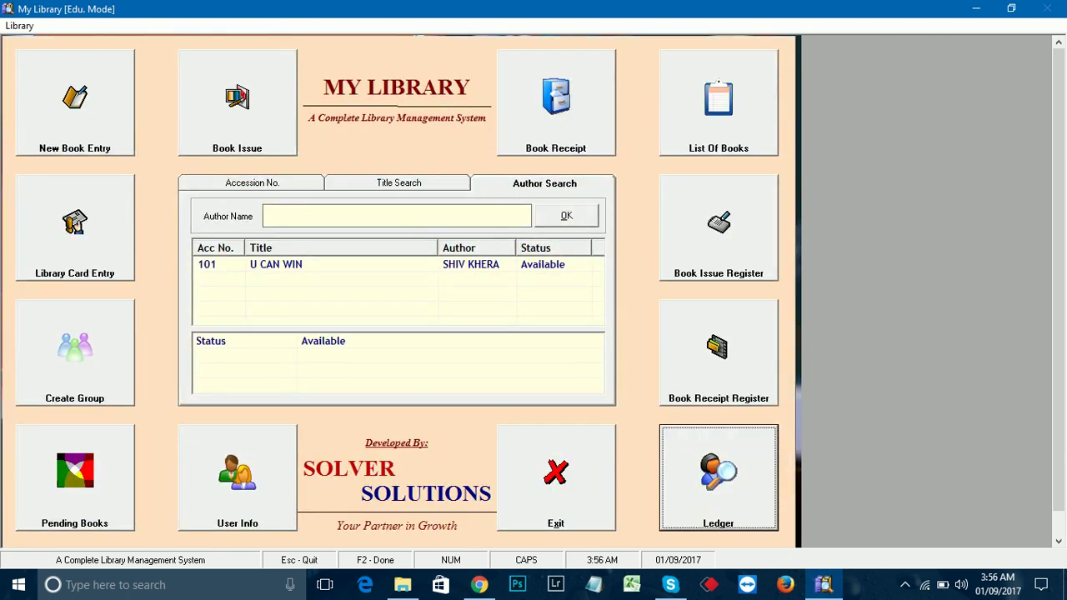
# Step: Check the Pending Books list, which is empty
pyautogui.press('Tab')
pyautogui.press('Return')
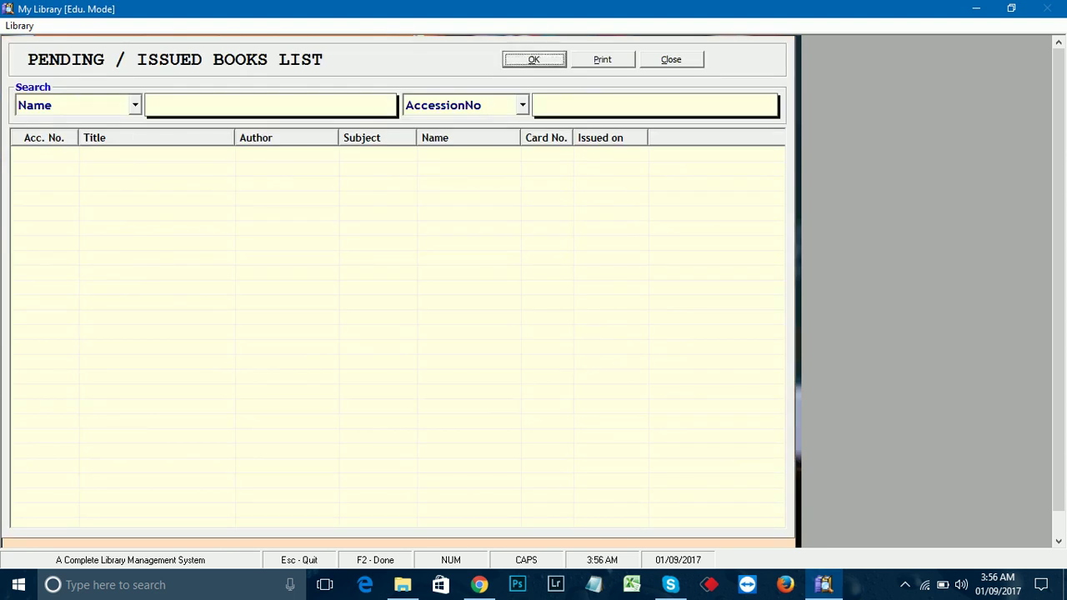
pyautogui.press('Tab')
pyautogui.press('Return')
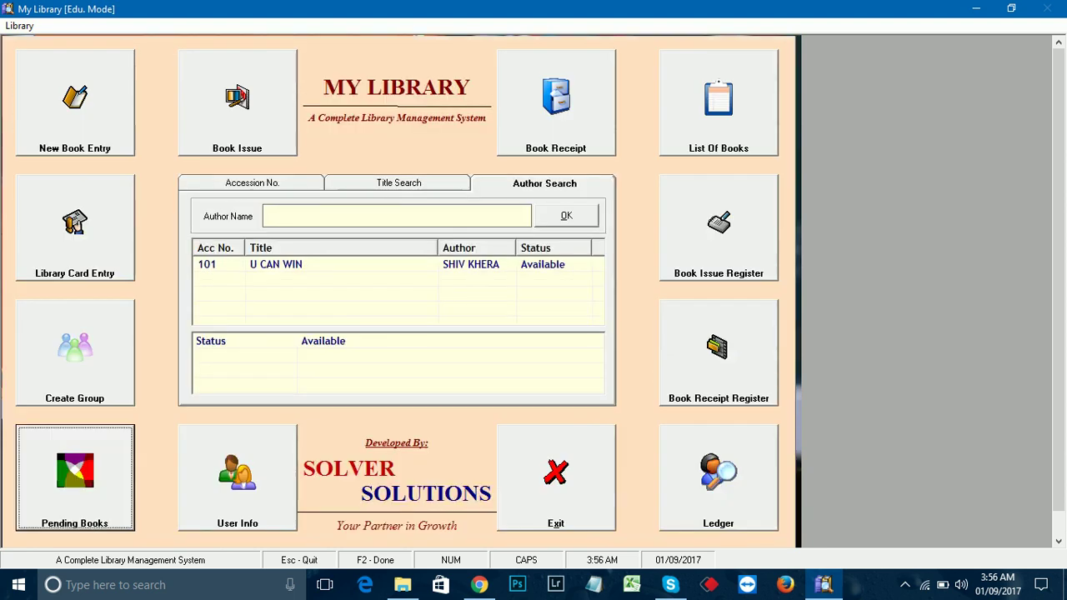
# Step: Start a book issue for card 1, trying accession number 125, which is rejected as invalid
pyautogui.press('Tab')
pyautogui.press('Return')
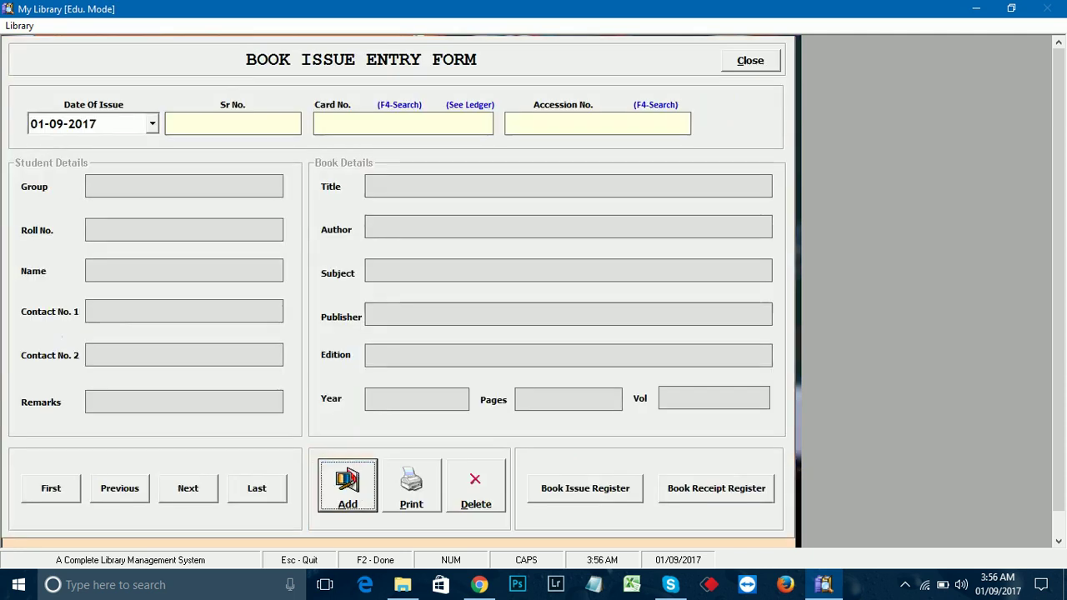
pyautogui.press('Tab')
pyautogui.press('Tab')
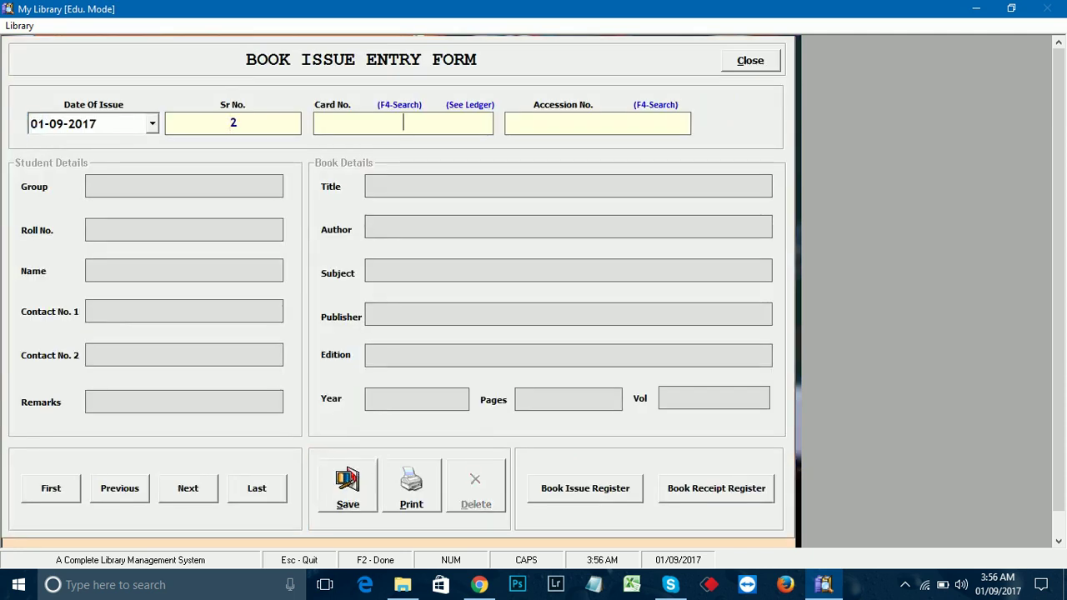
pyautogui.write('1')
pyautogui.press('Tab')
pyautogui.write('125')
pyautogui.press('Return')
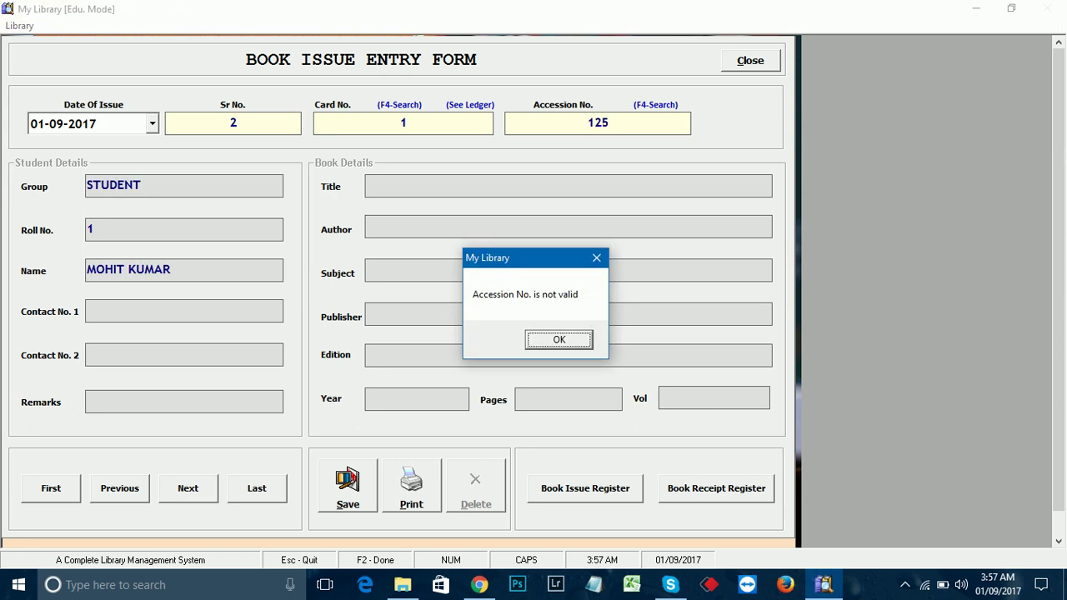
pyautogui.press('Return')
# Step: Correct the accession number to 101 and save the issue of U CAN WIN
pyautogui.press('BackSpace')
pyautogui.press('BackSpace')
pyautogui.press('BackSpace')
pyautogui.write('101')
pyautogui.press('Return')
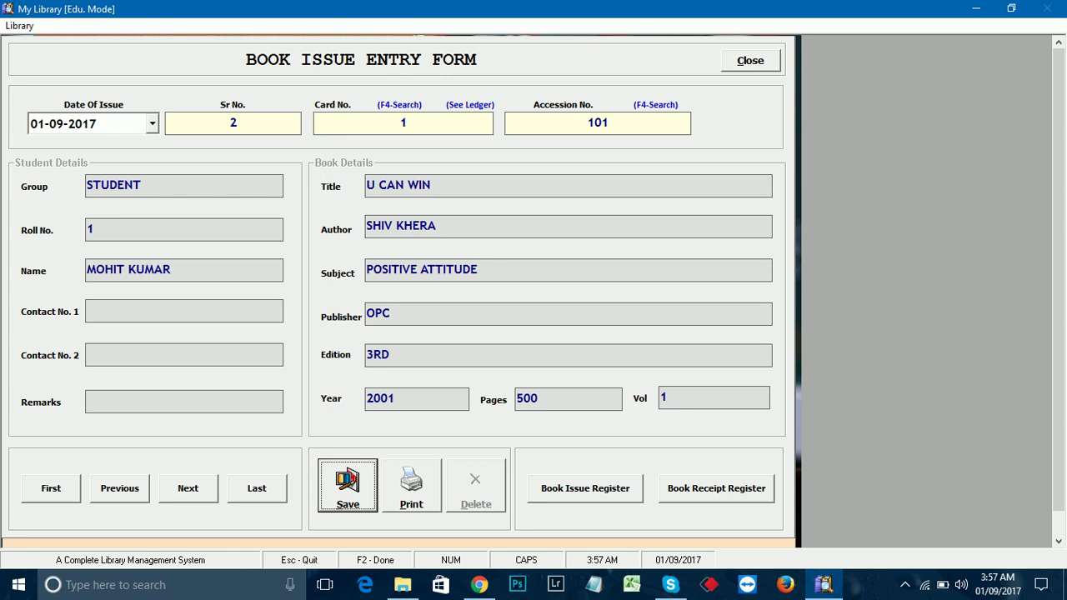
pyautogui.press('Return')
pyautogui.press('Return')
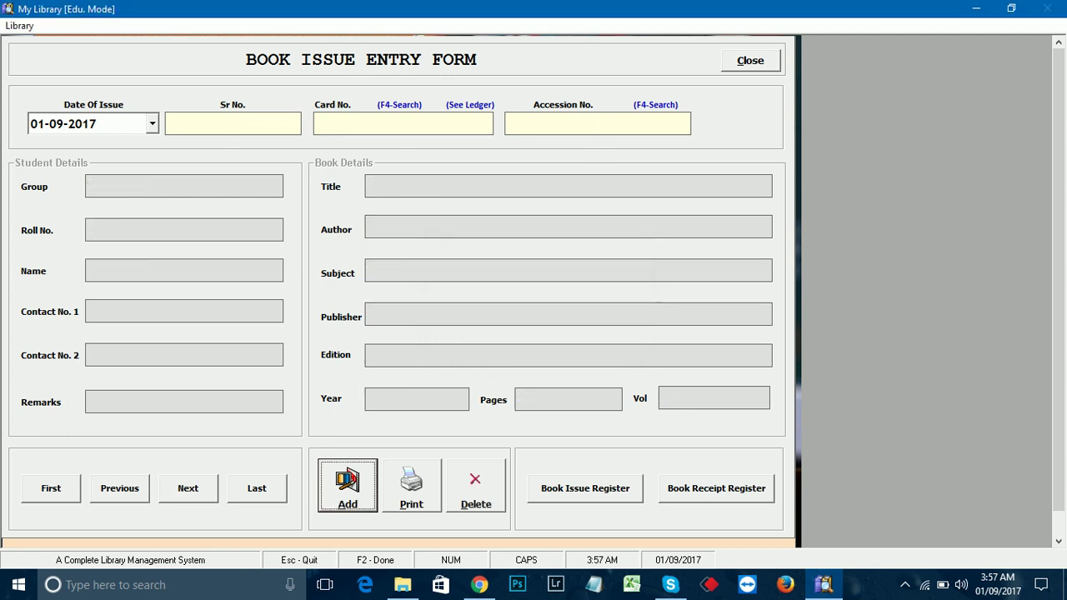
pyautogui.press('Escape')
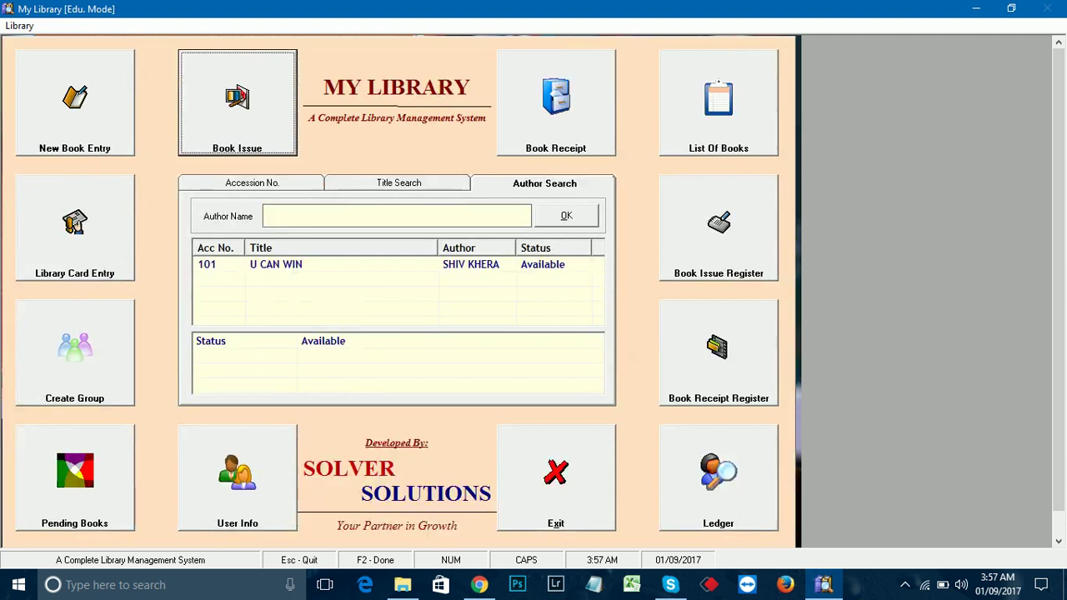
# Step: Verify 101 U CAN WIN appears in Pending Books and in the main search details
pyautogui.hotkey('alt', 'p')
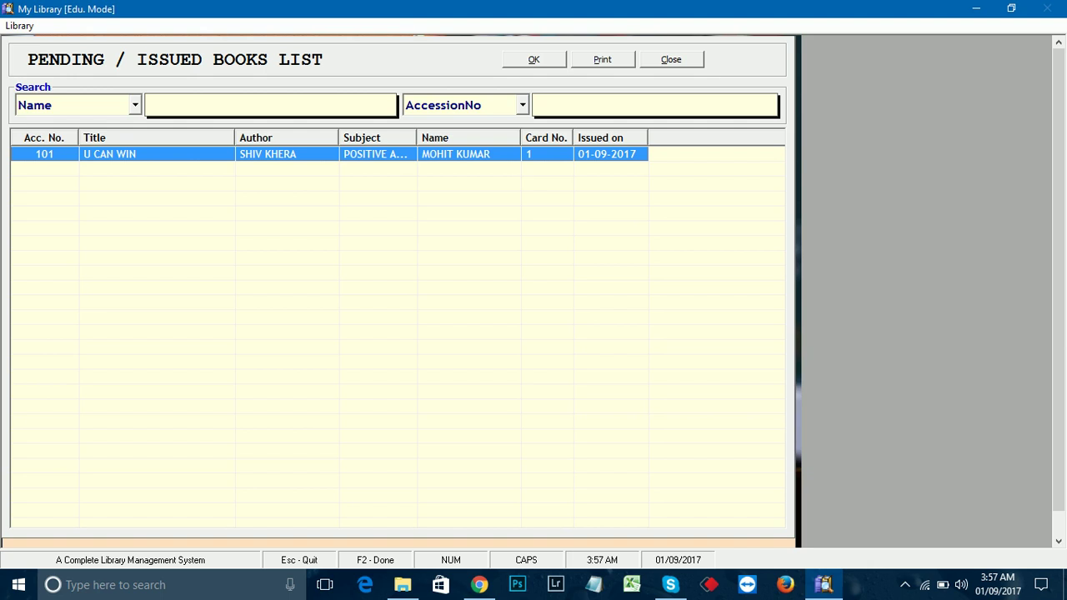
pyautogui.press('Tab')
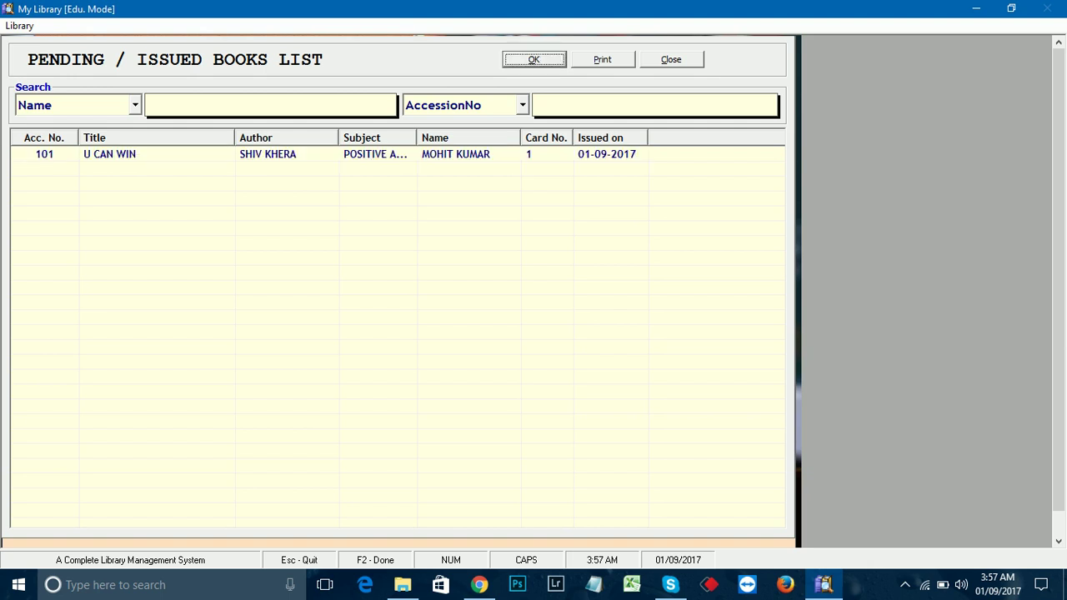
pyautogui.click(330, 154)
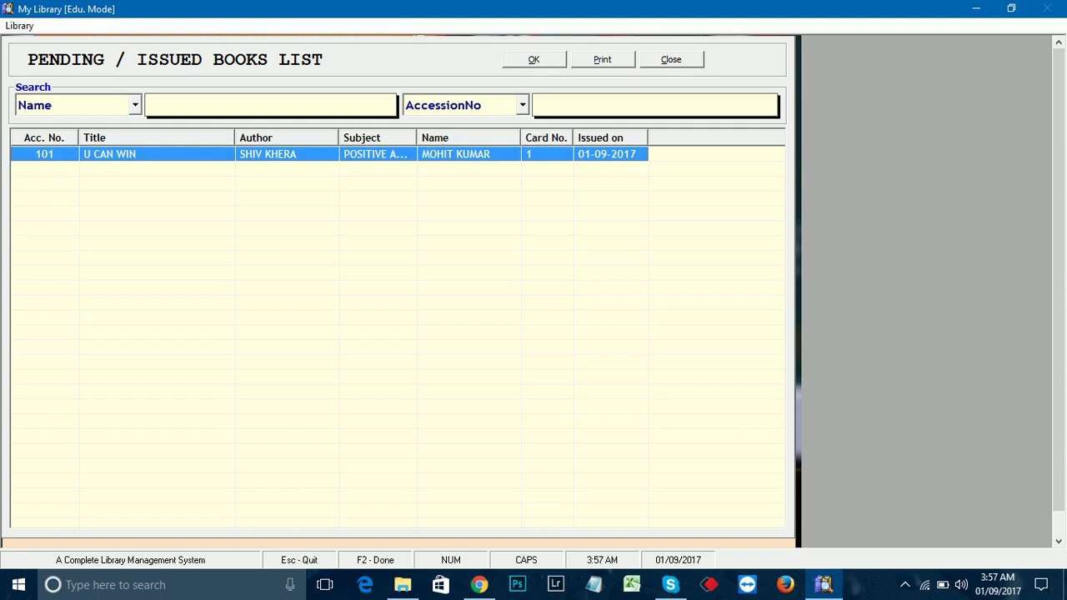
pyautogui.press('Escape')
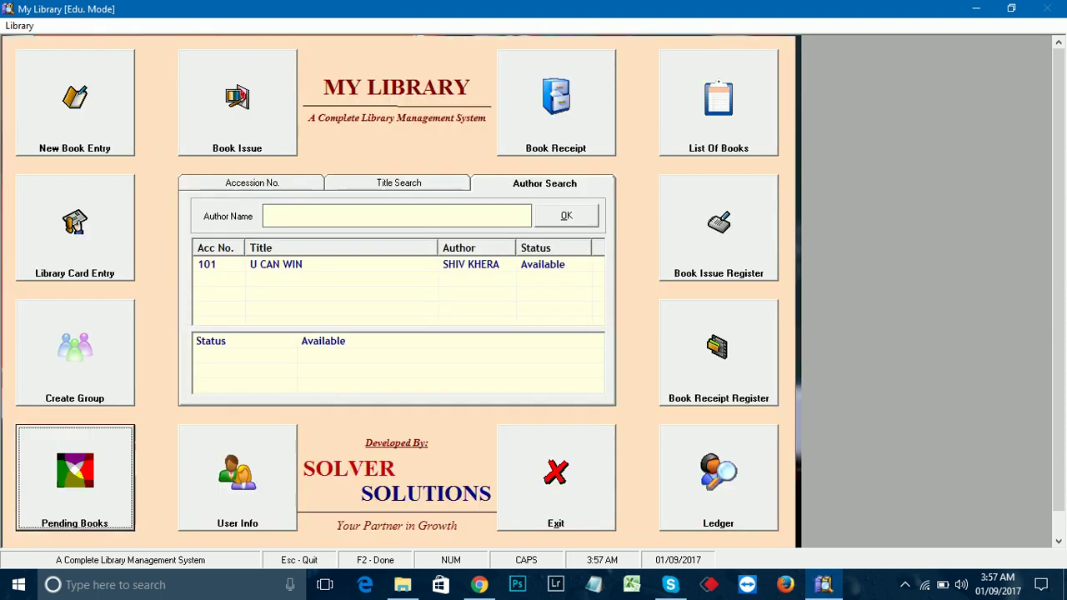
pyautogui.click(275, 264)
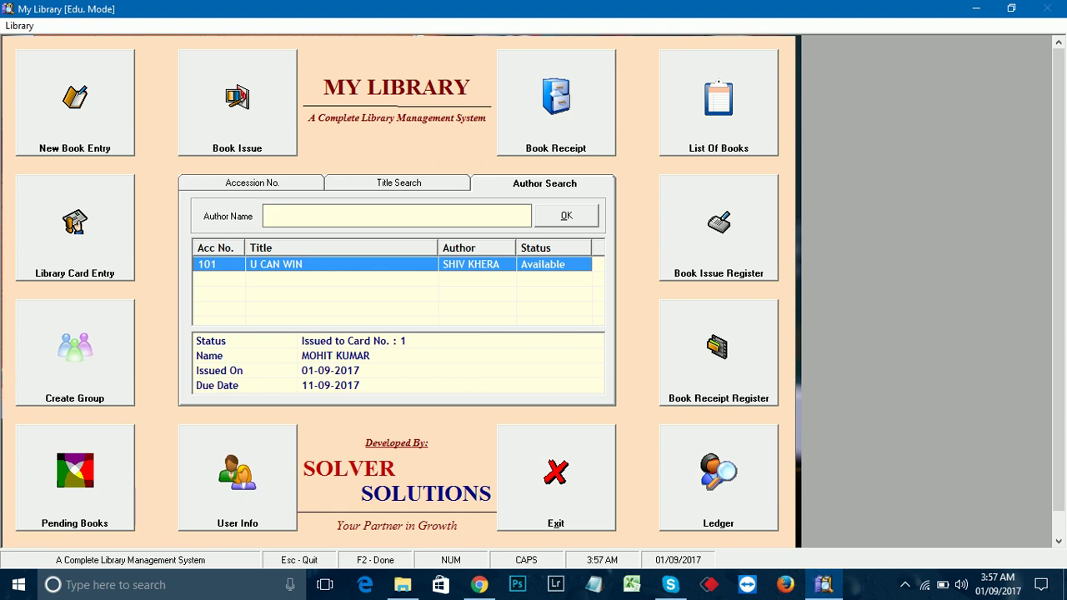
# Step: Add a new user with User Name ADMIN and Name ADMIN
pyautogui.click(237, 476)
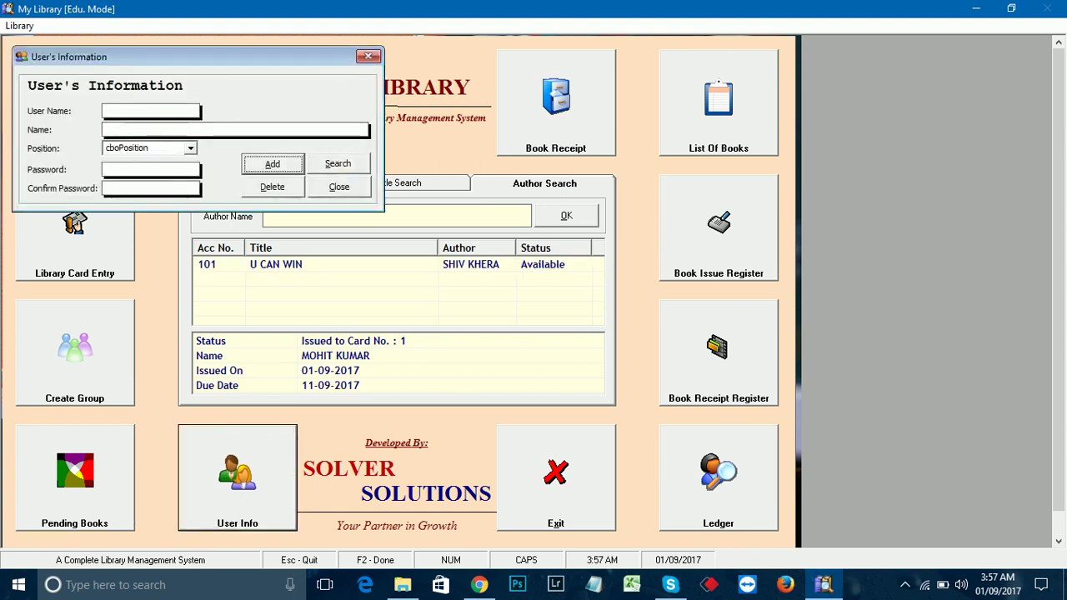
pyautogui.press('Return')
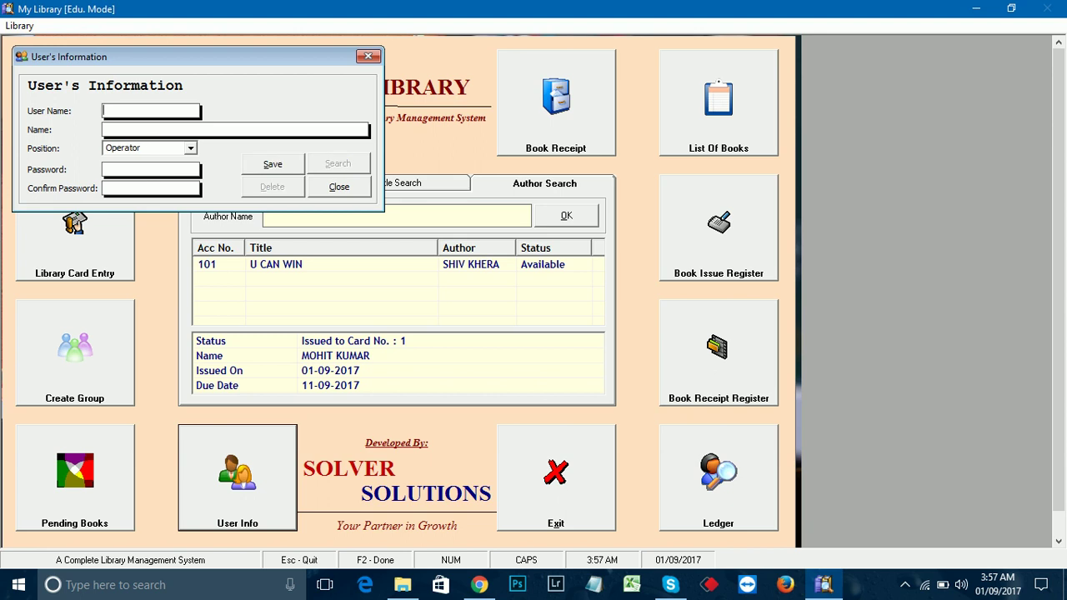
pyautogui.write('ADMINADMIN')
pyautogui.press('Tab')
pyautogui.press('Tab')
# Step: Keep position Operator, enter the password and its confirmation, and save the user
pyautogui.hotkey('shift', 'Tab')
pyautogui.hotkey('alt', 'Down')
pyautogui.press('Return')
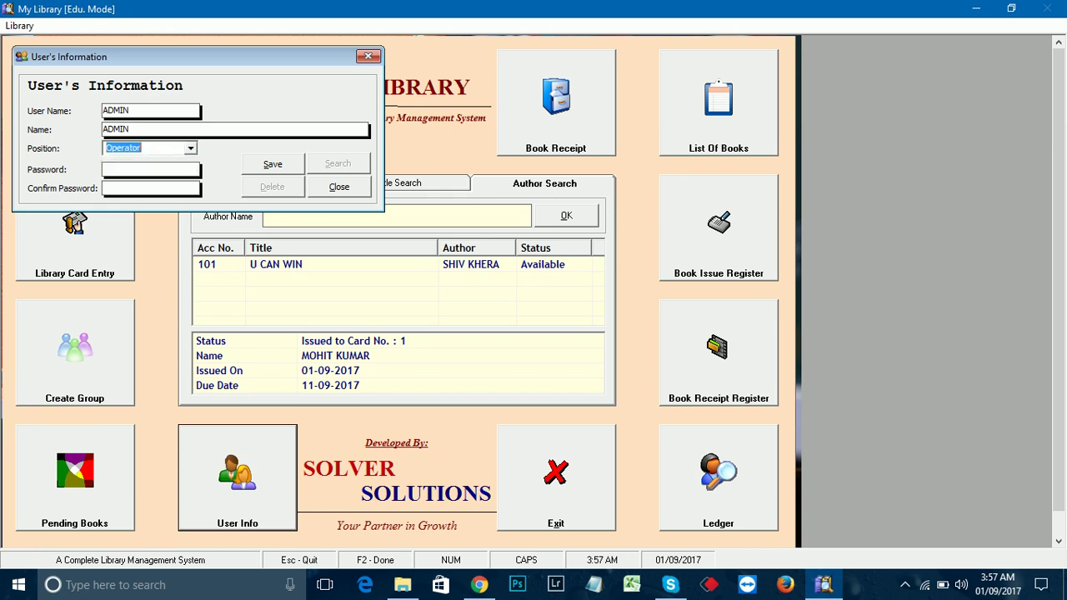
pyautogui.press('Tab')
pyautogui.write('1')
pyautogui.press('Tab')
pyautogui.write('1')
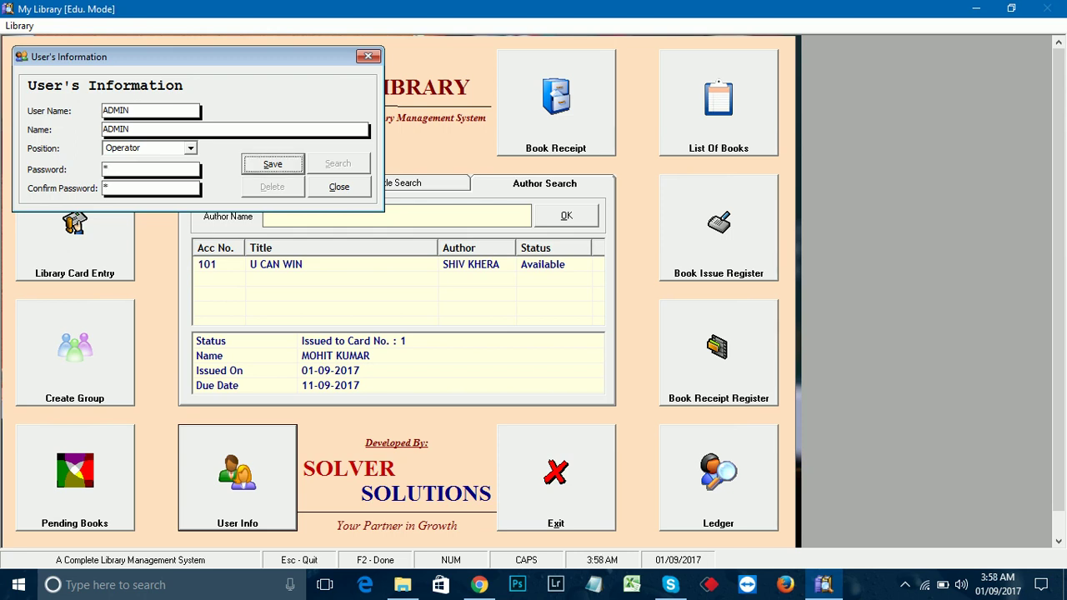
pyautogui.press('Tab')
pyautogui.press('Return')
pyautogui.press('Return')
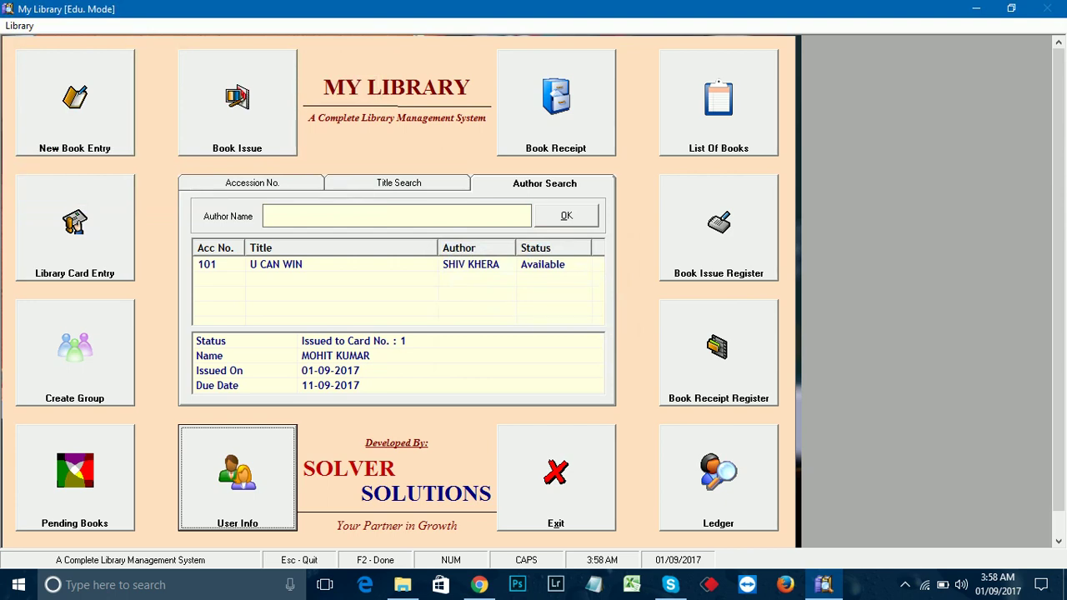
# Step: Quit and relaunch My Library, log in with user name and password, then open the recorder controls
pyautogui.press('Escape')
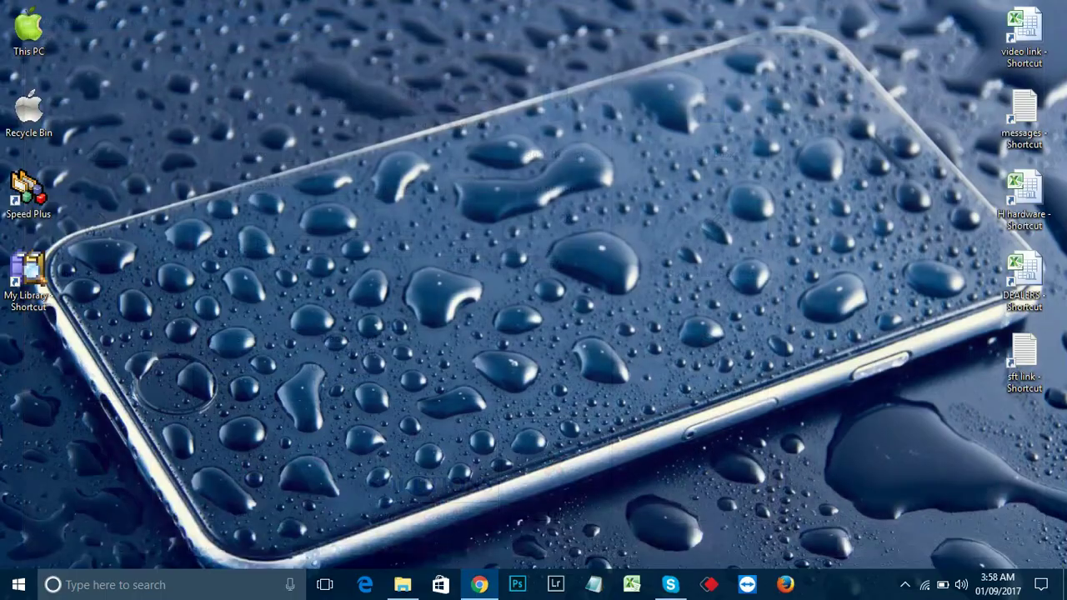
pyautogui.doubleClick(49, 293)
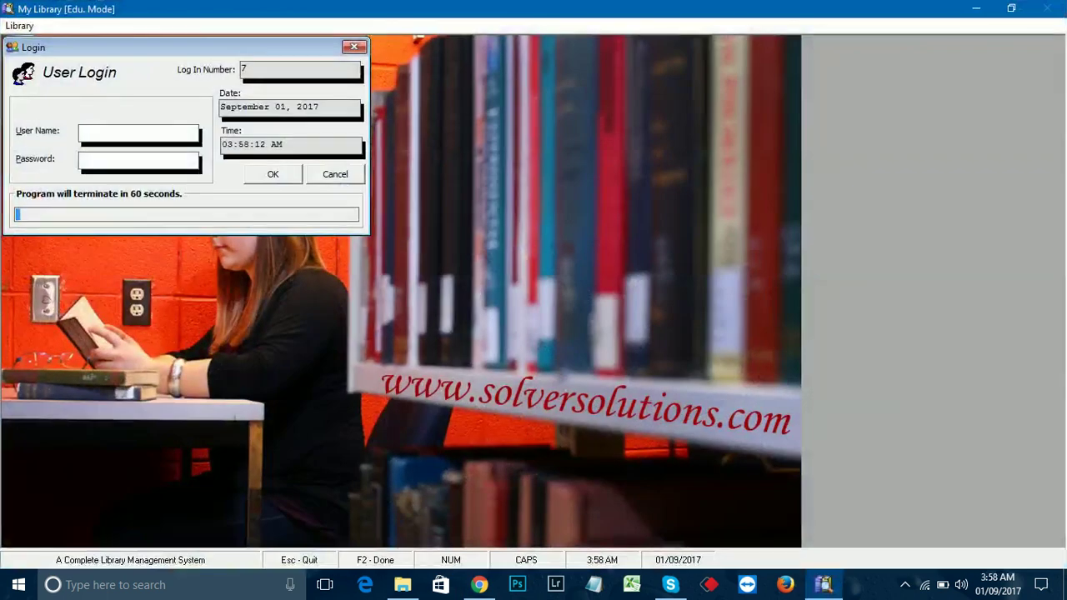
pyautogui.write('1')
pyautogui.press('Tab')
pyautogui.write('1')
pyautogui.press('Return')
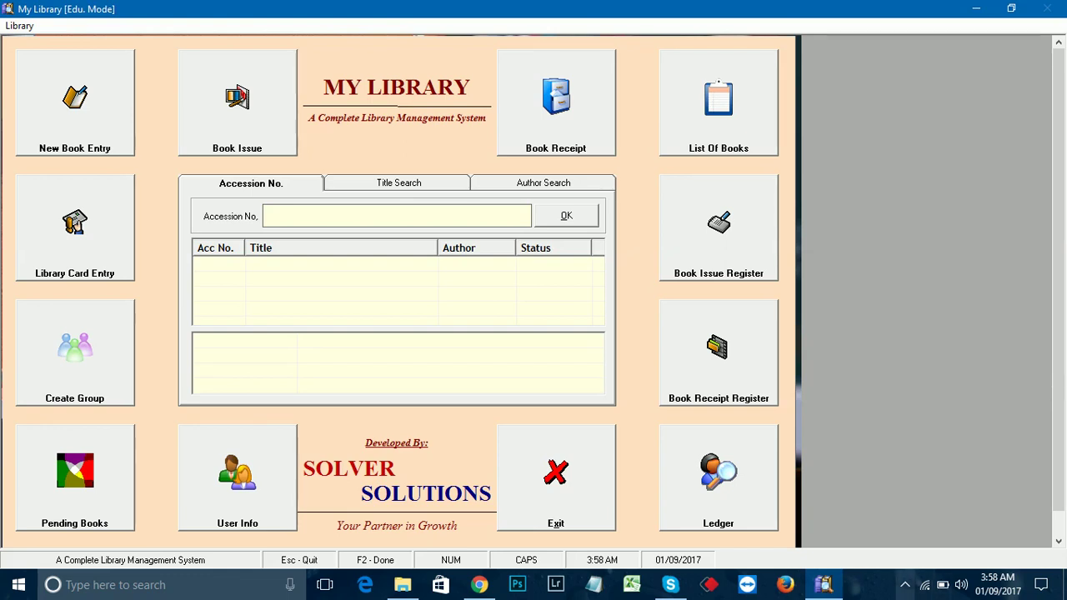
pyautogui.click(905, 584)
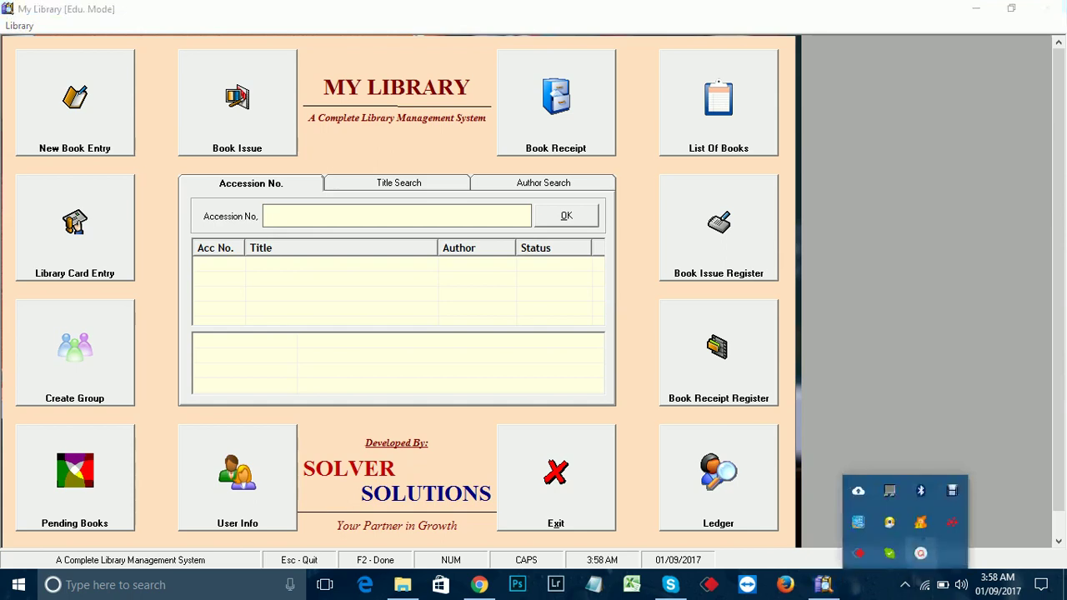
pyautogui.click(951, 522)
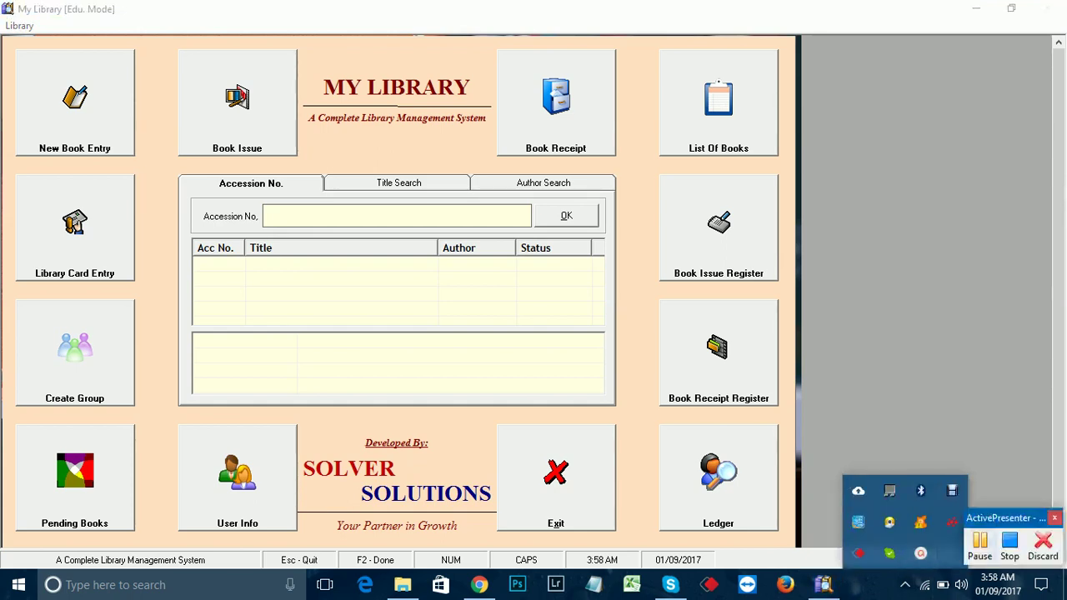